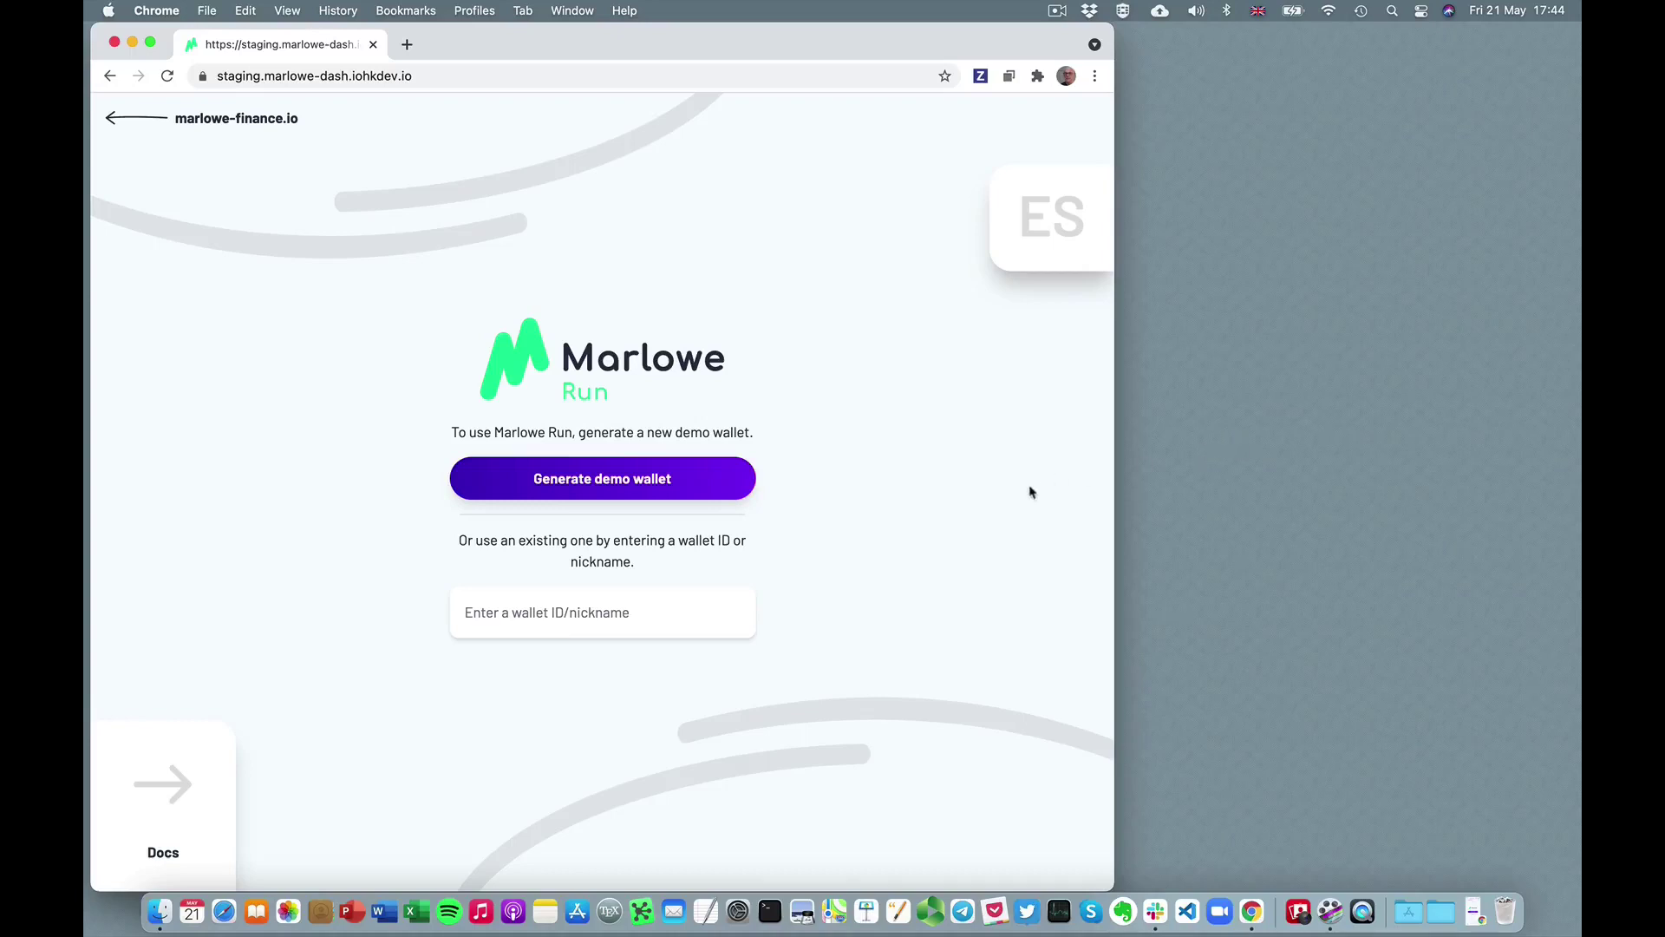
# Choose the first saved demo wallet from the nickname suggestions and pick it up
pyautogui.click(509, 614)
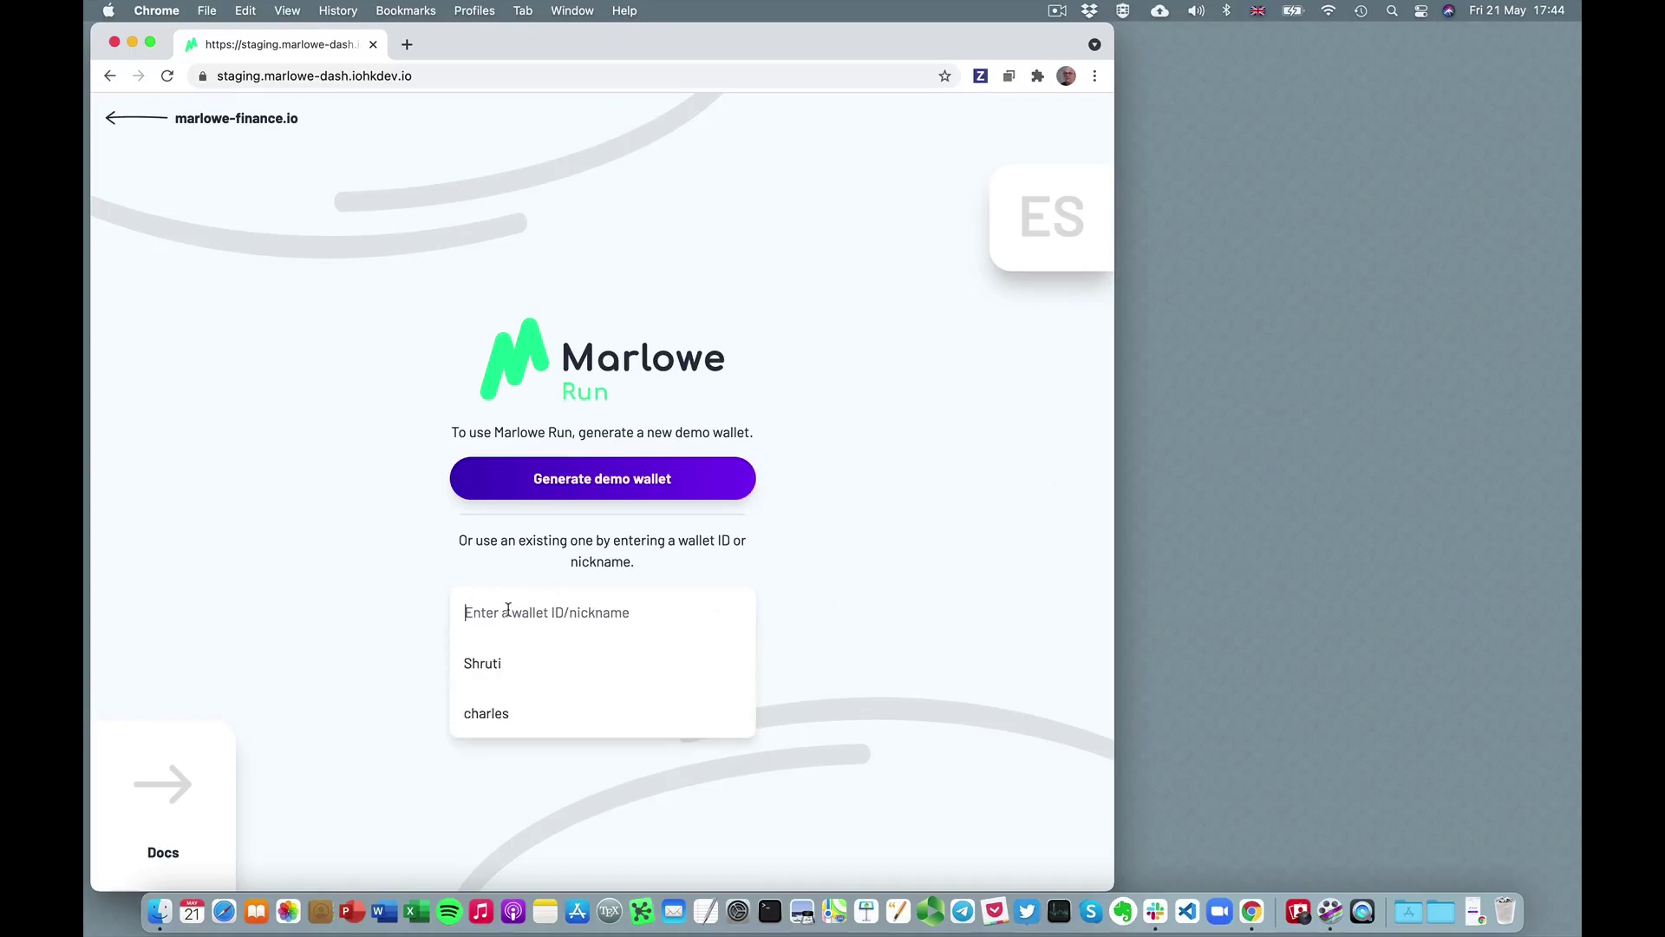
pyautogui.click(511, 668)
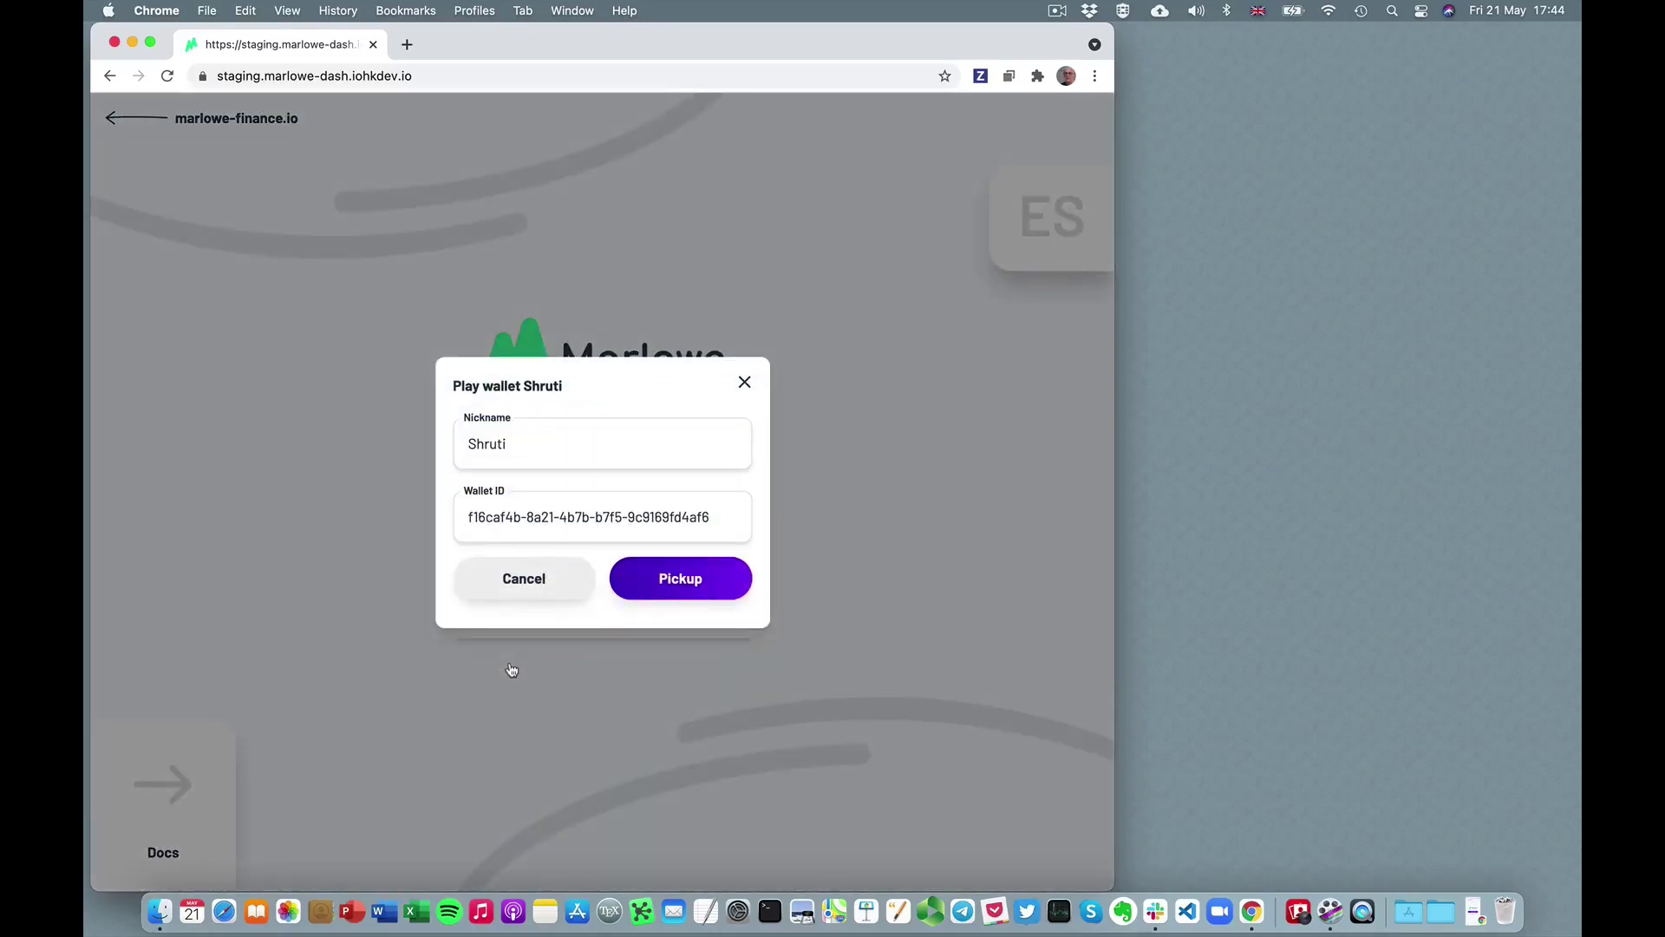
pyautogui.click(681, 589)
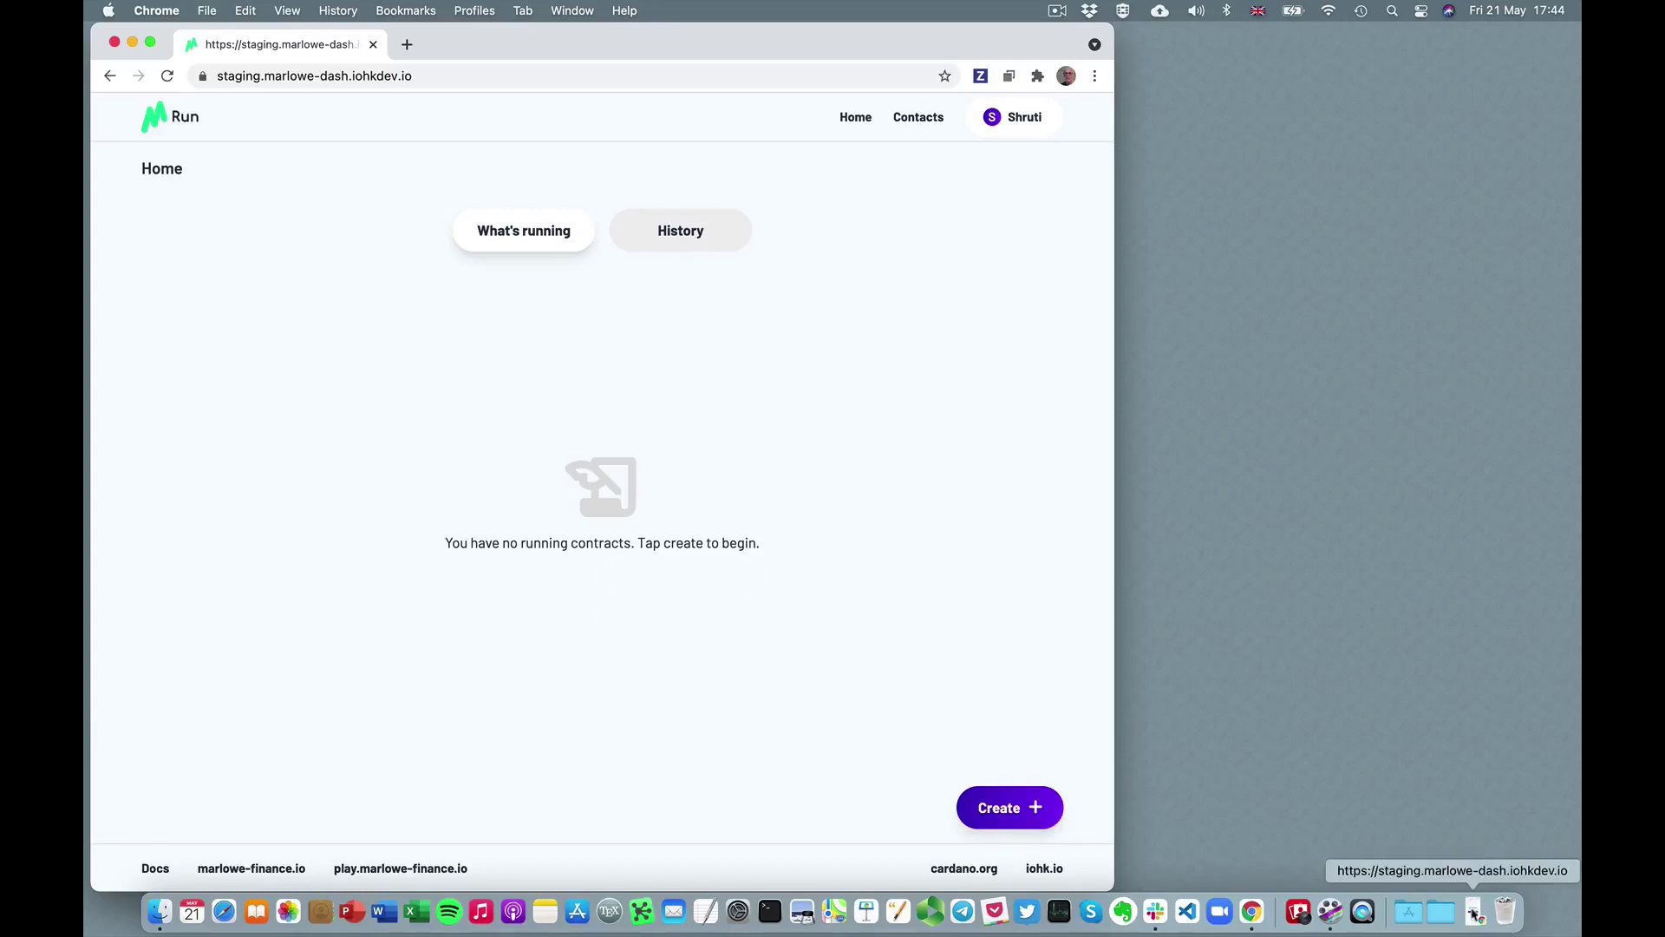
# Restore the minimized second Marlowe Run window and pick up the second saved demo wallet there
pyautogui.click(1475, 911)
pyautogui.click(1338, 613)
pyautogui.click(1263, 720)
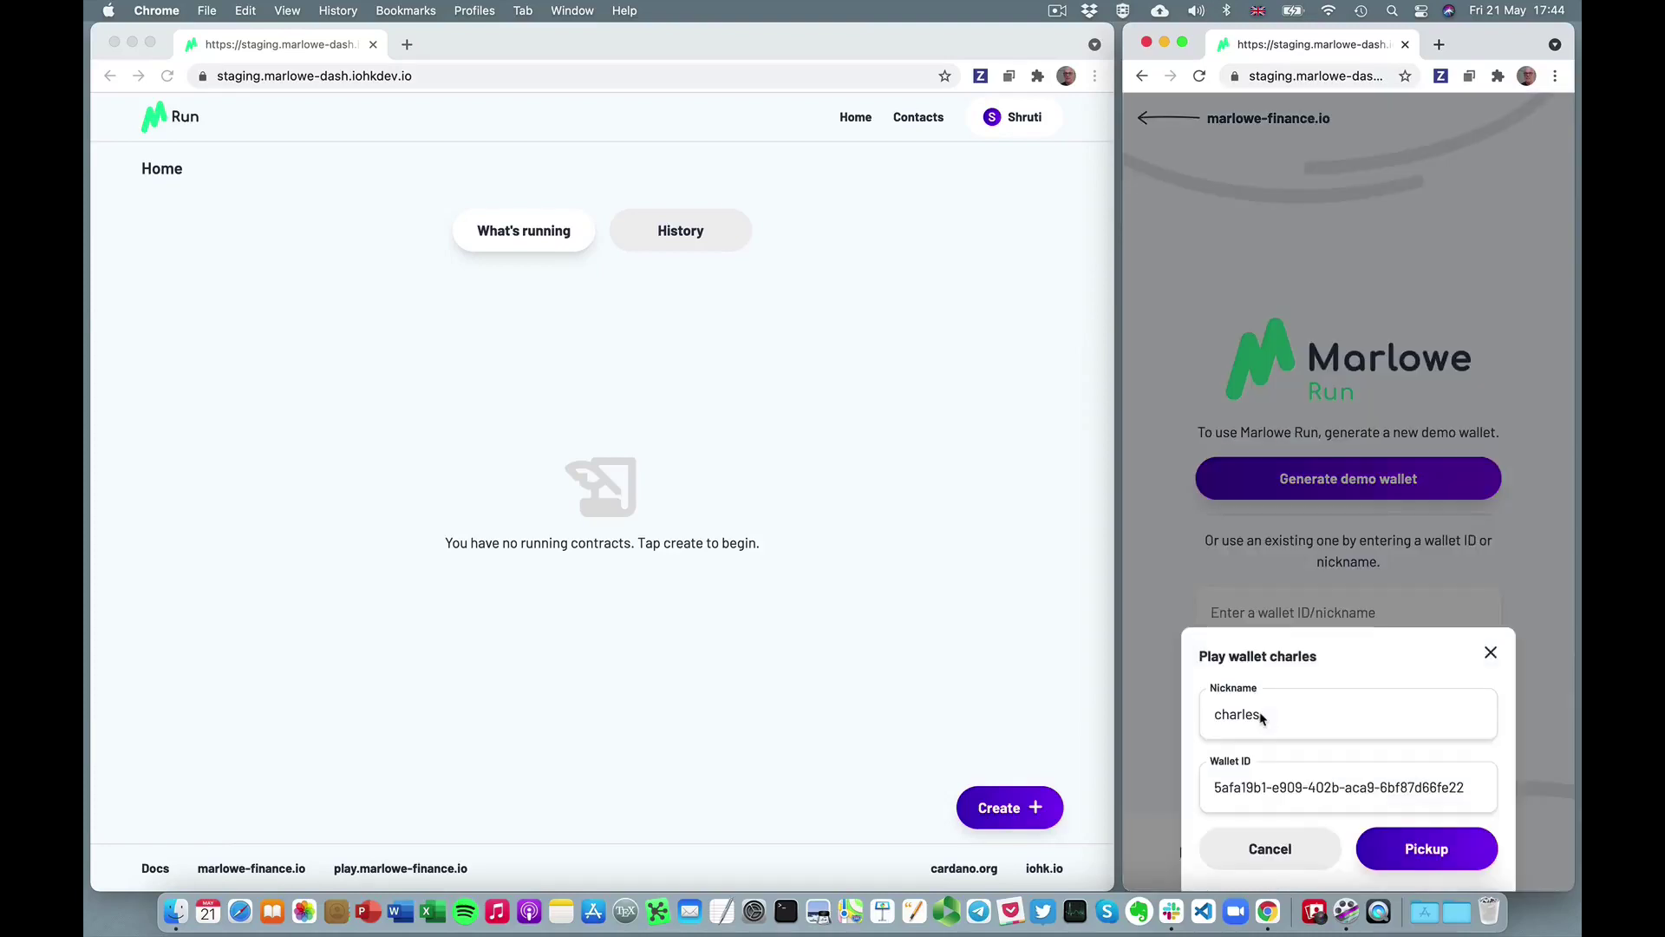
pyautogui.click(1423, 848)
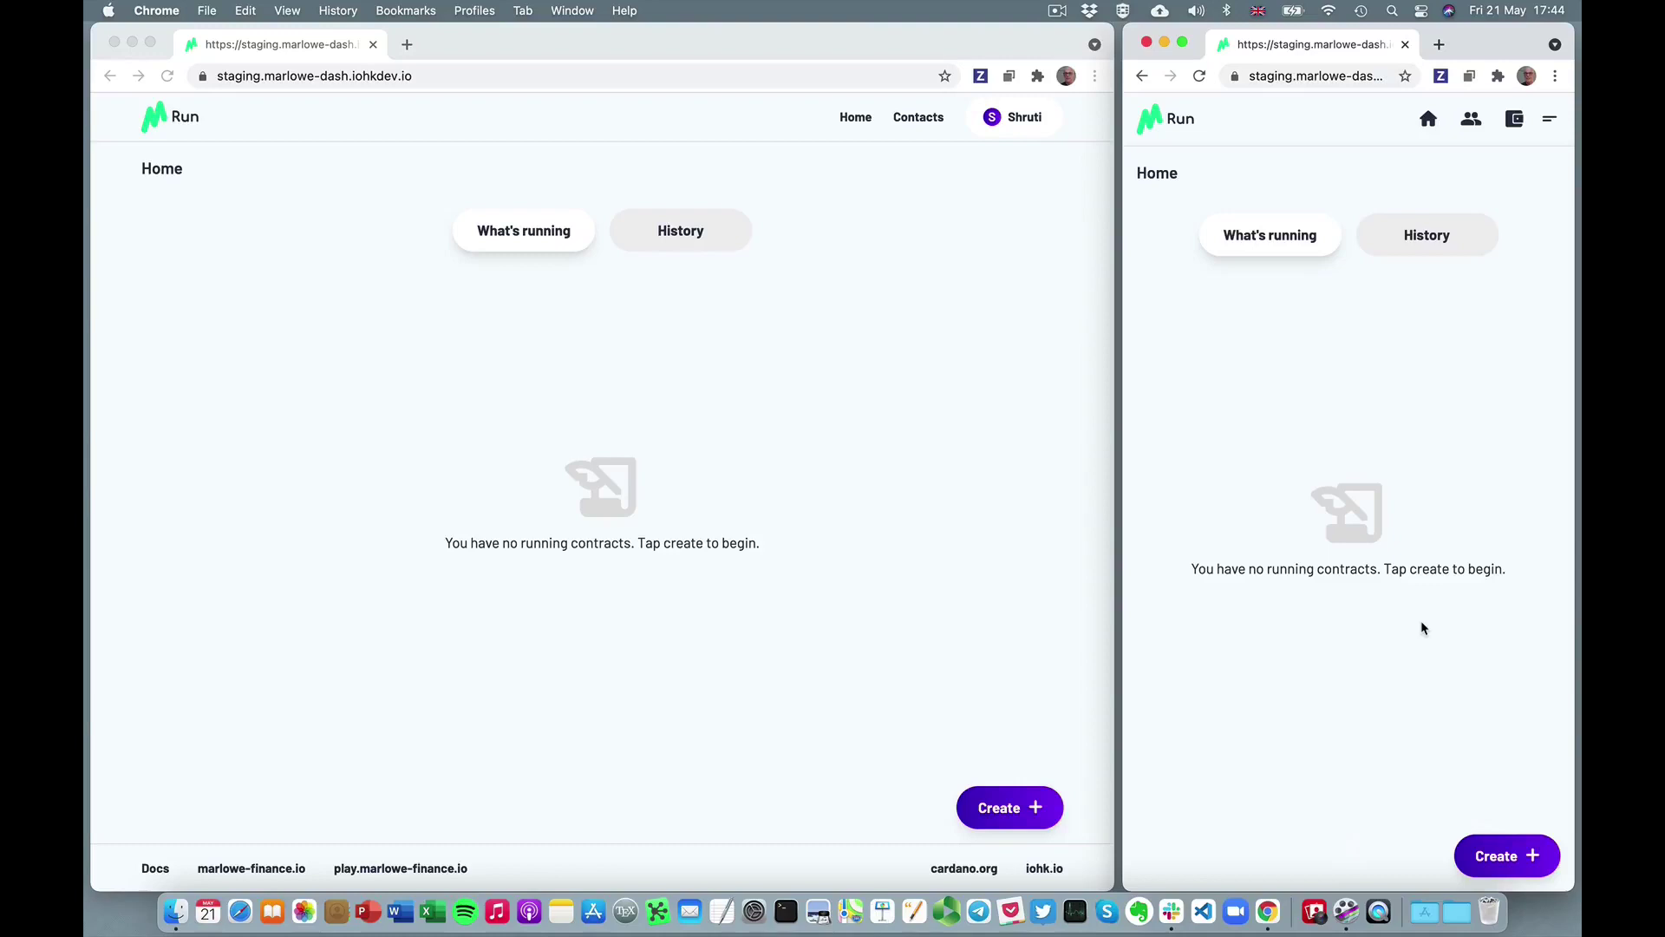
# Start creating a contract in the first wallet's window from the Zero Coupon Bond template
pyautogui.click(1003, 814)
pyautogui.click(1003, 813)
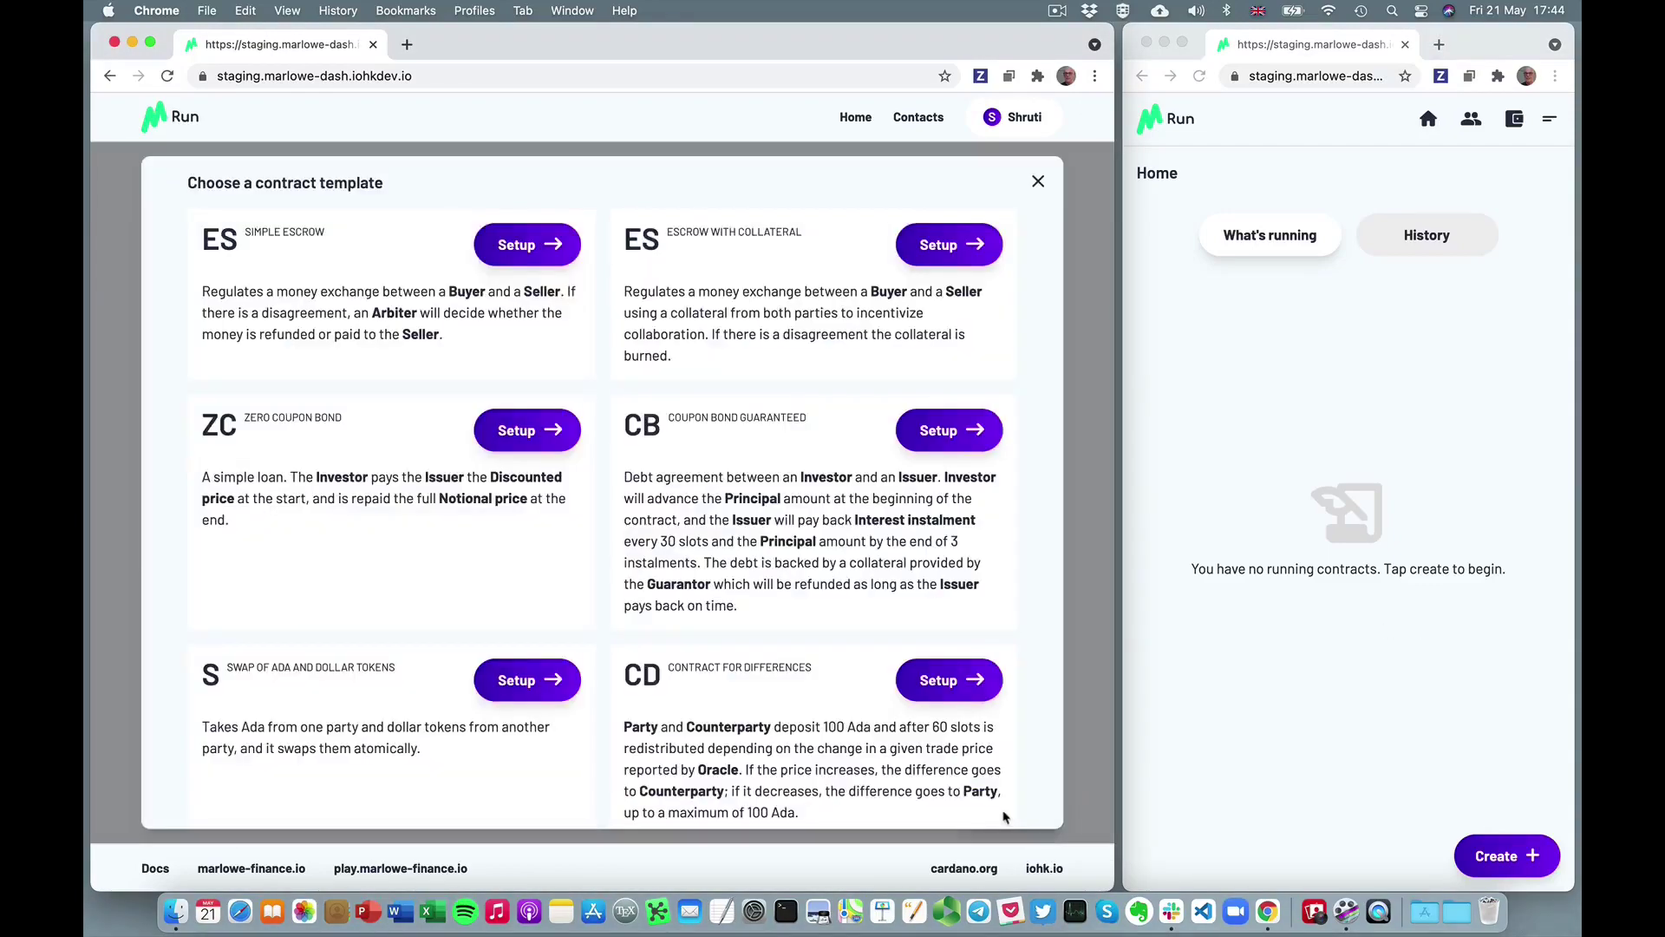
pyautogui.click(526, 437)
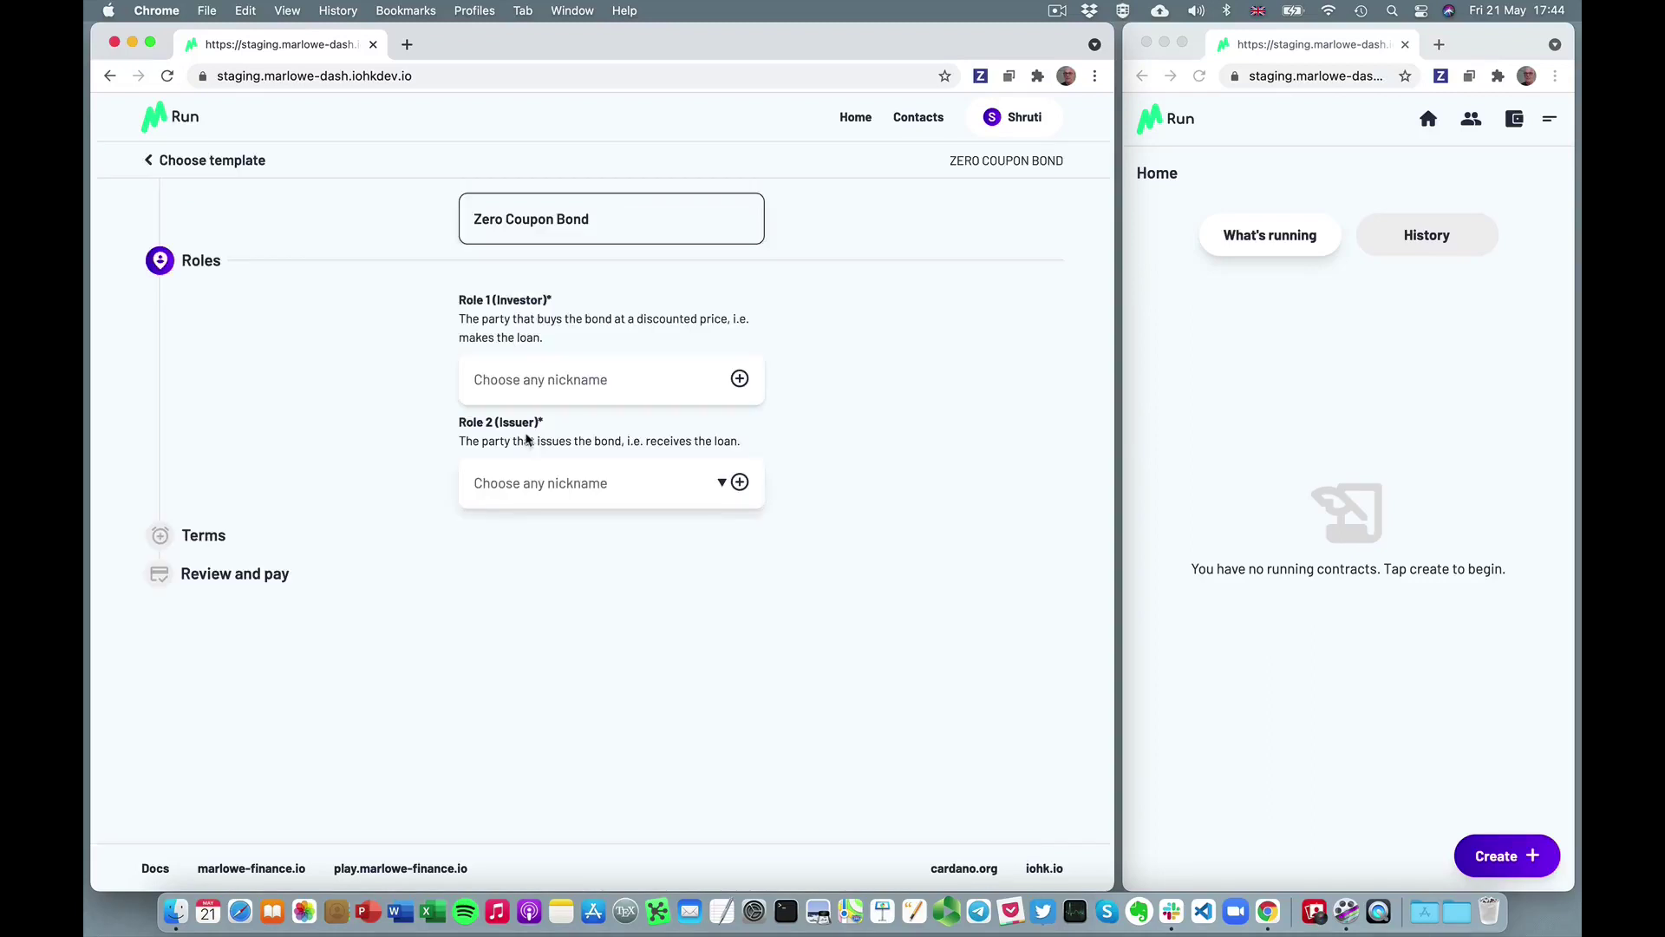
# Assign the current wallet's nickname to the Investor role and the second wallet's nickname to the Issuer role
pyautogui.click(543, 382)
pyautogui.click(486, 430)
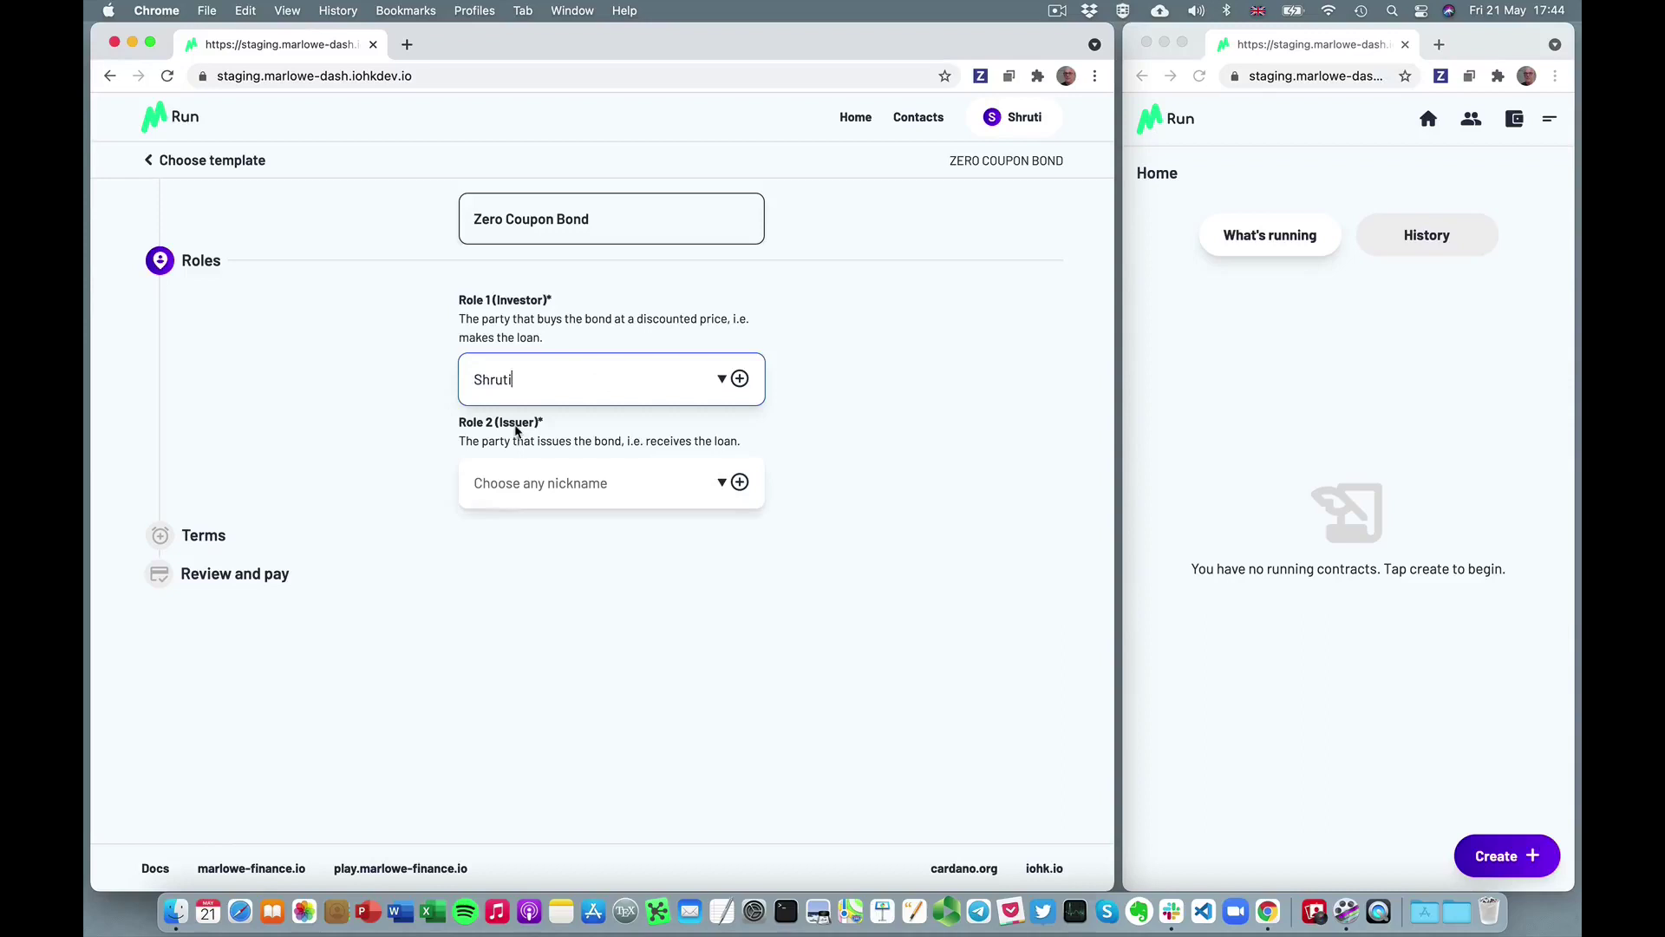
pyautogui.click(535, 480)
pyautogui.click(520, 565)
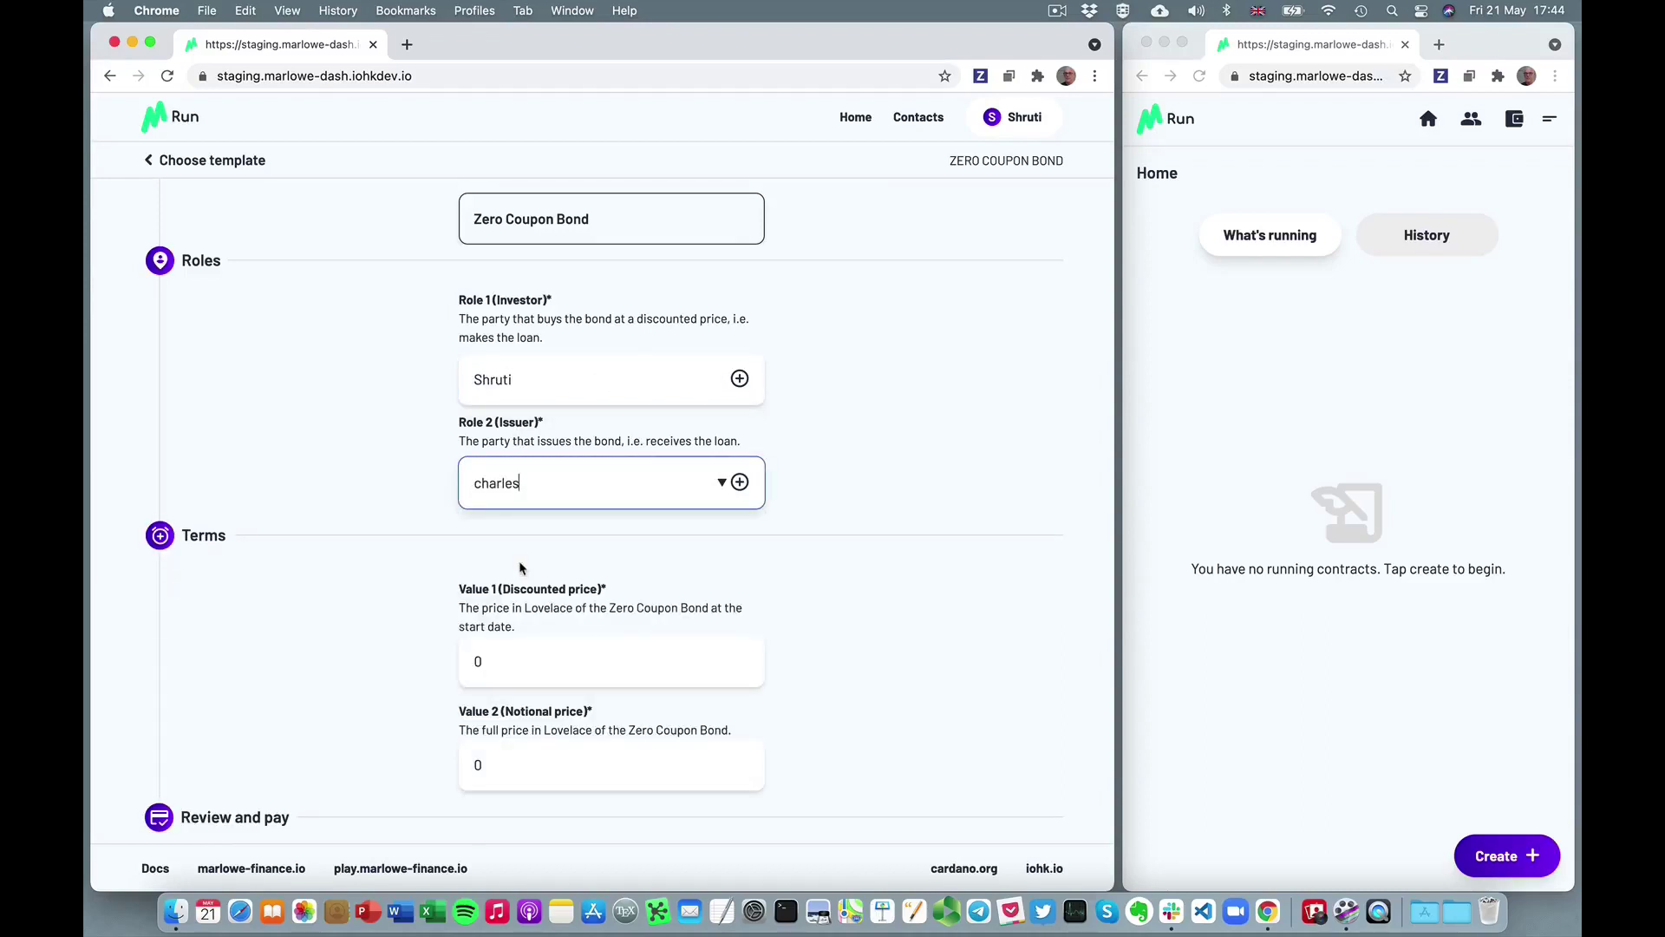
# Set the bond's discounted price to 1000000 Lovelace and its notional price to 1100000 Lovelace
pyautogui.click(479, 659)
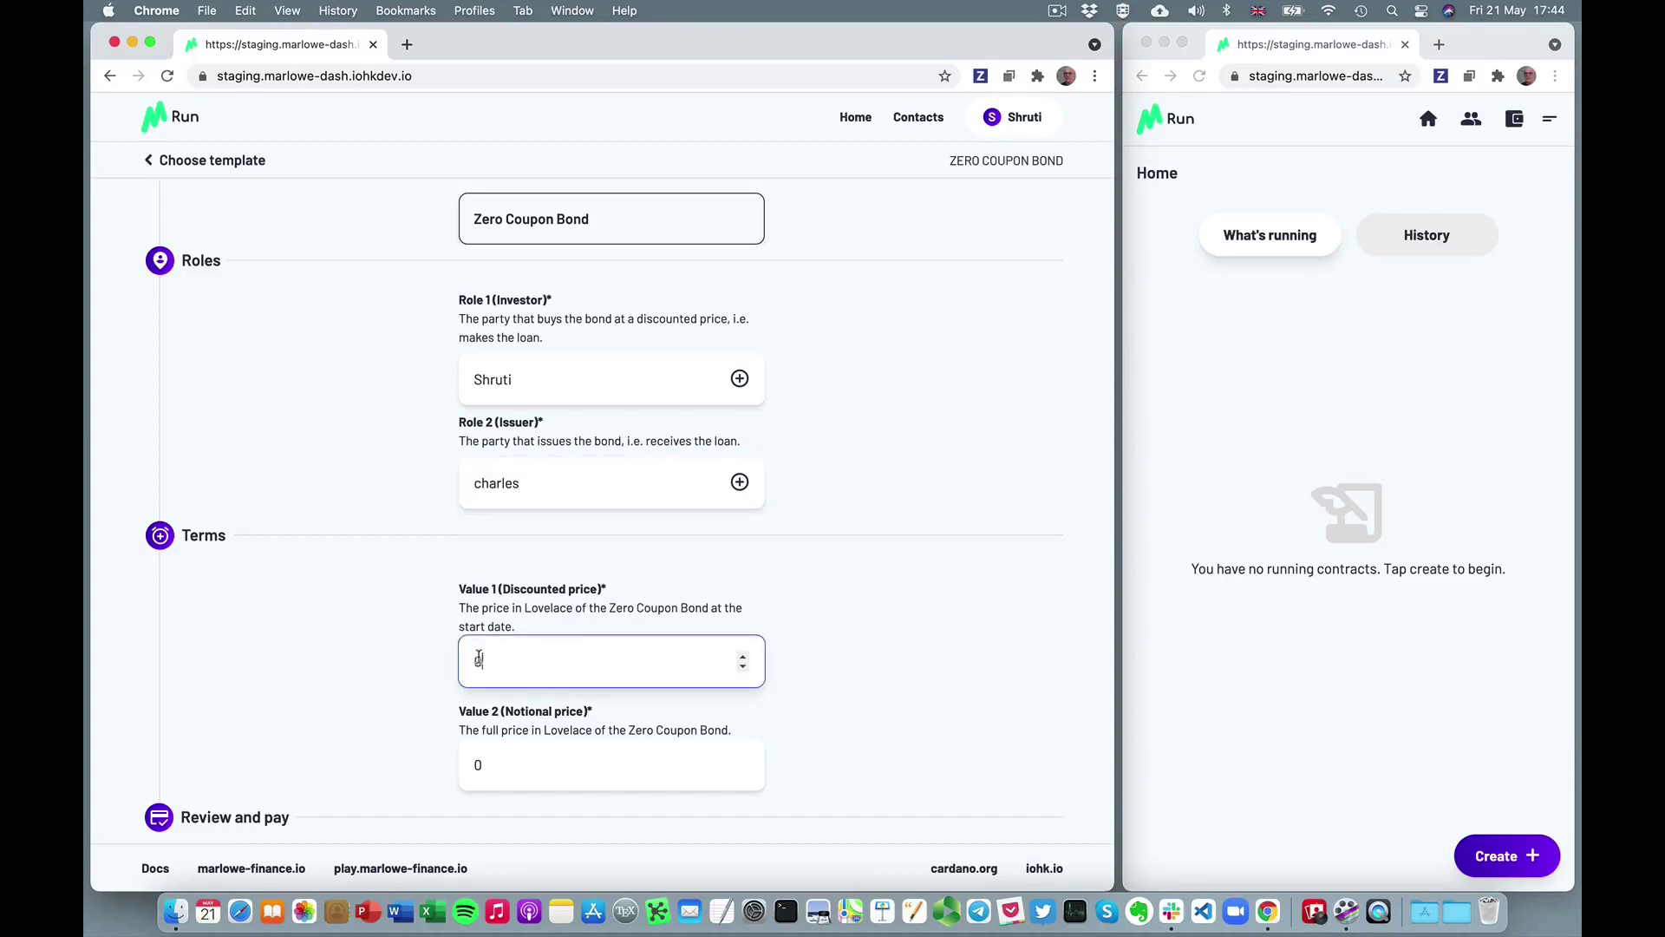
pyautogui.press('BackSpace')
pyautogui.write('1000000')
pyautogui.click(491, 763)
pyautogui.press('BackSpace')
pyautogui.write('1100000')
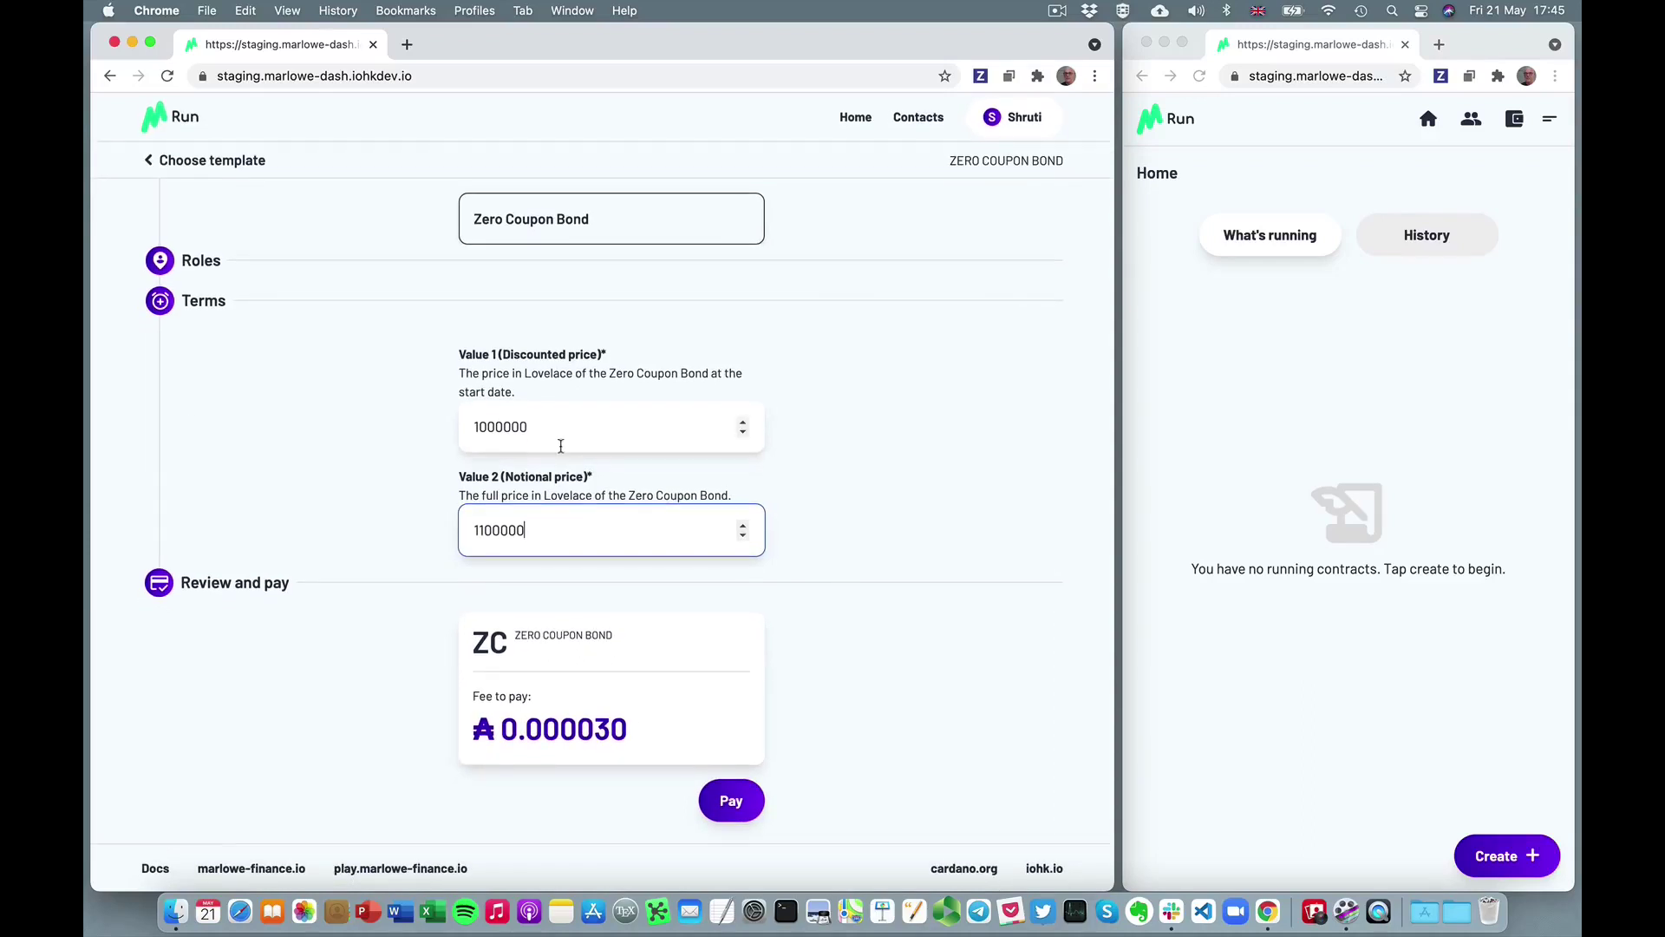
# Review the contract's roles and terms, then pay the fee and run the Zero Coupon Bond contract
pyautogui.scroll(5, 560, 446)
pyautogui.scroll(-1, 568, 443)
pyautogui.scroll(1, 568, 443)
pyautogui.scroll(-5, 568, 438)
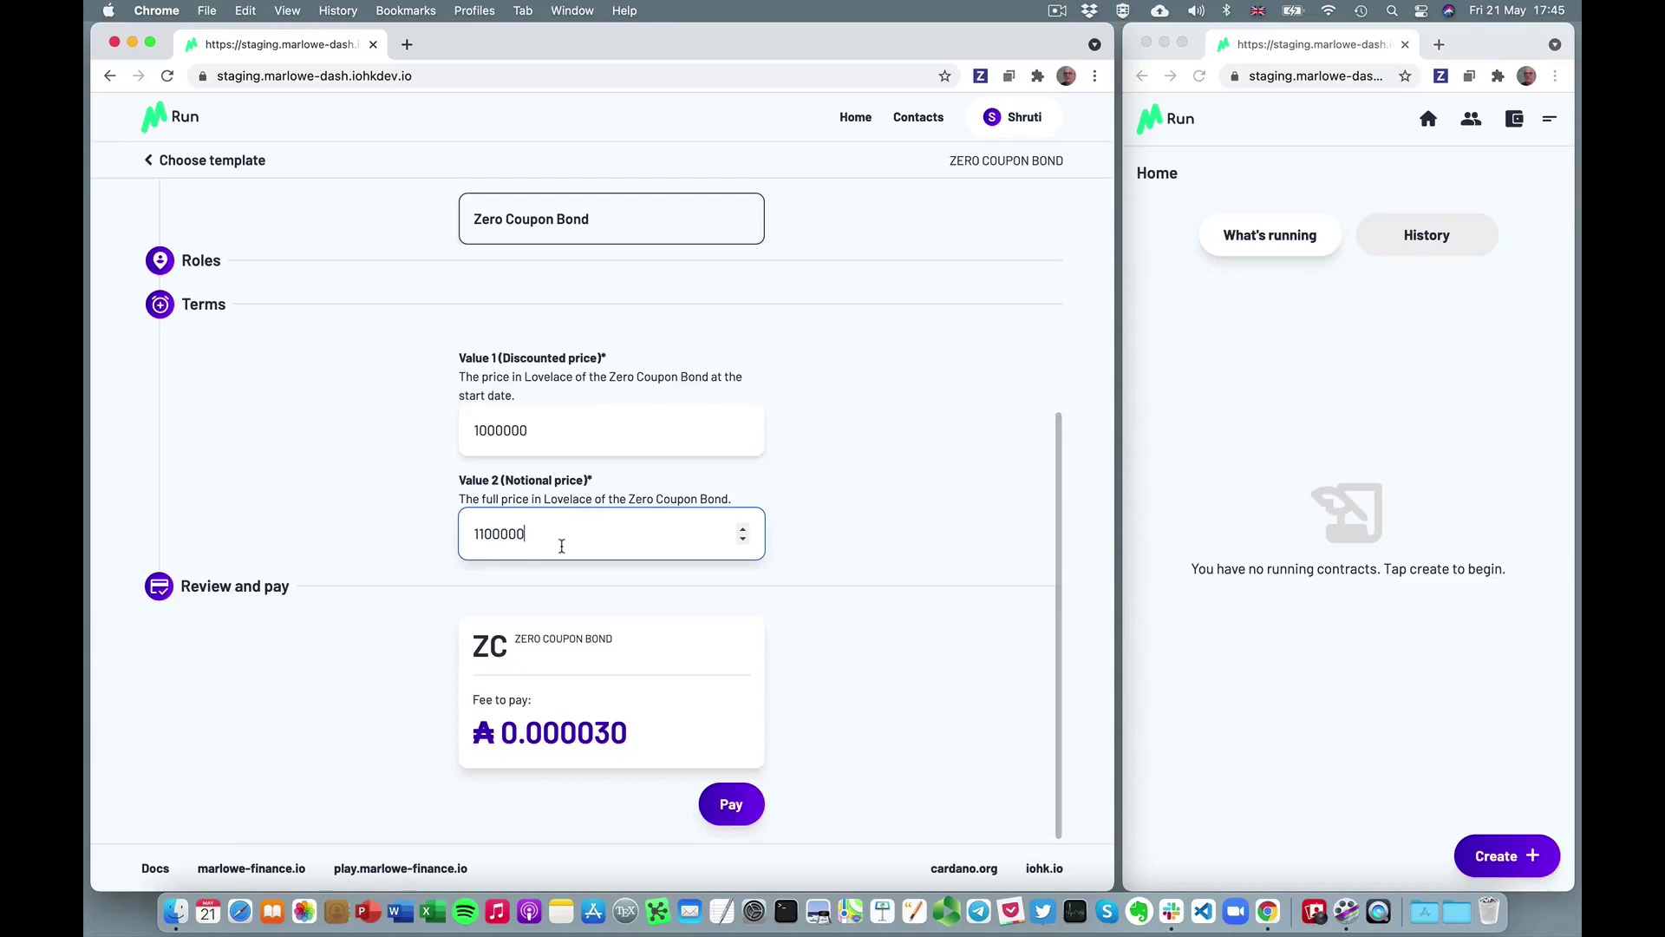
pyautogui.click(731, 808)
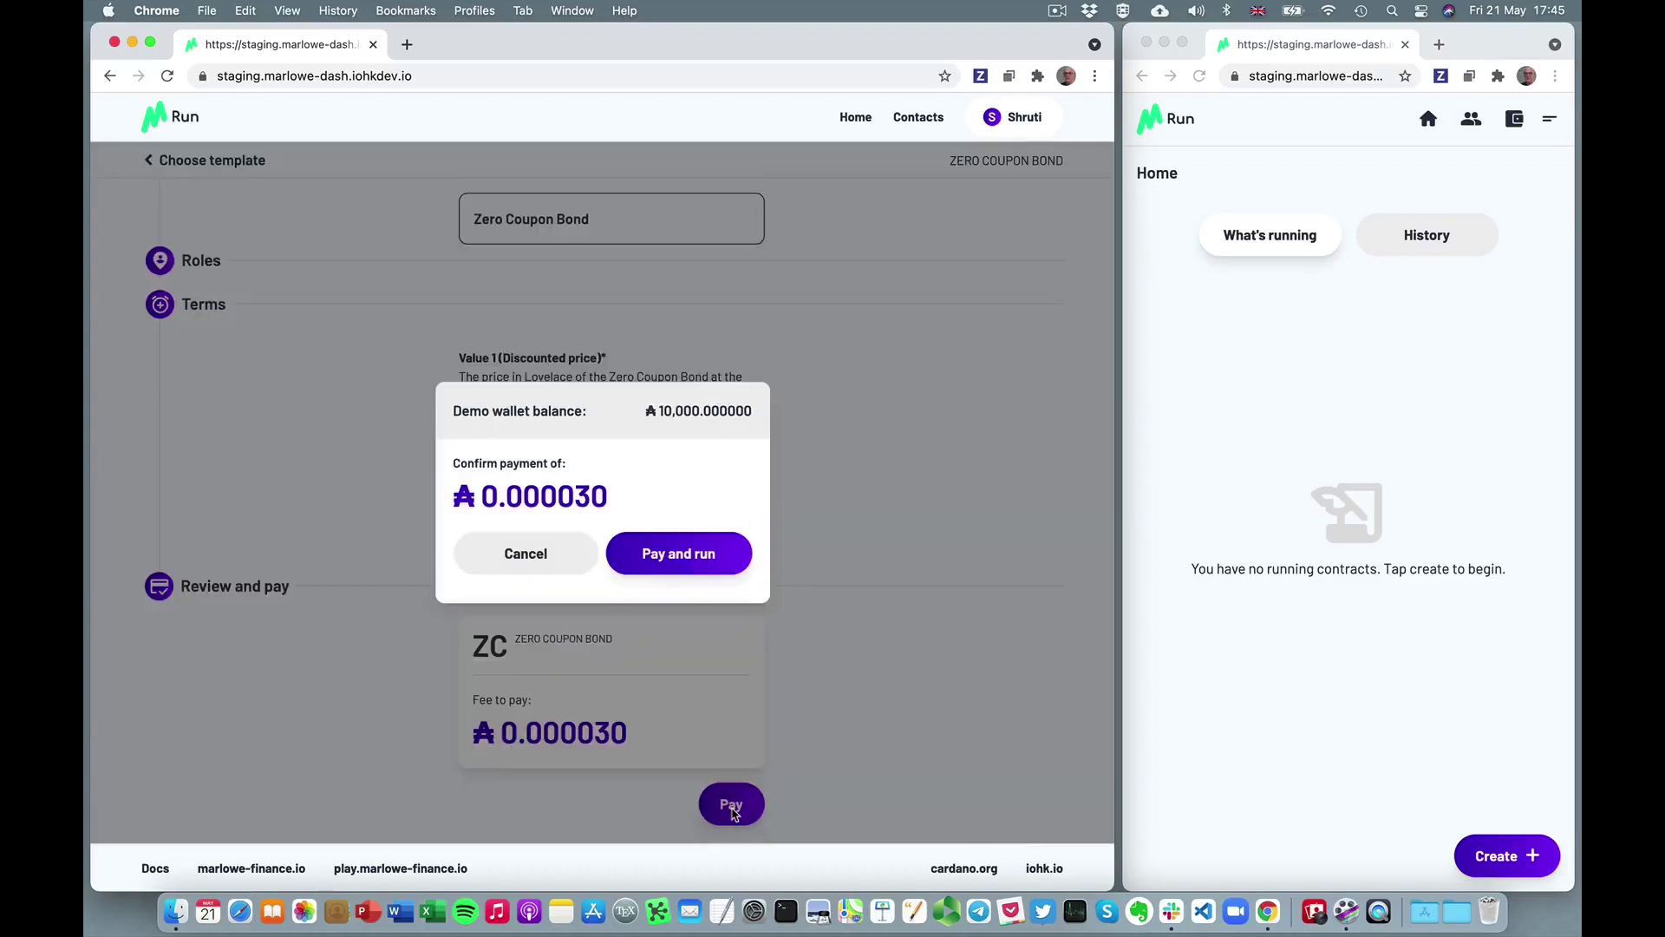
pyautogui.click(691, 555)
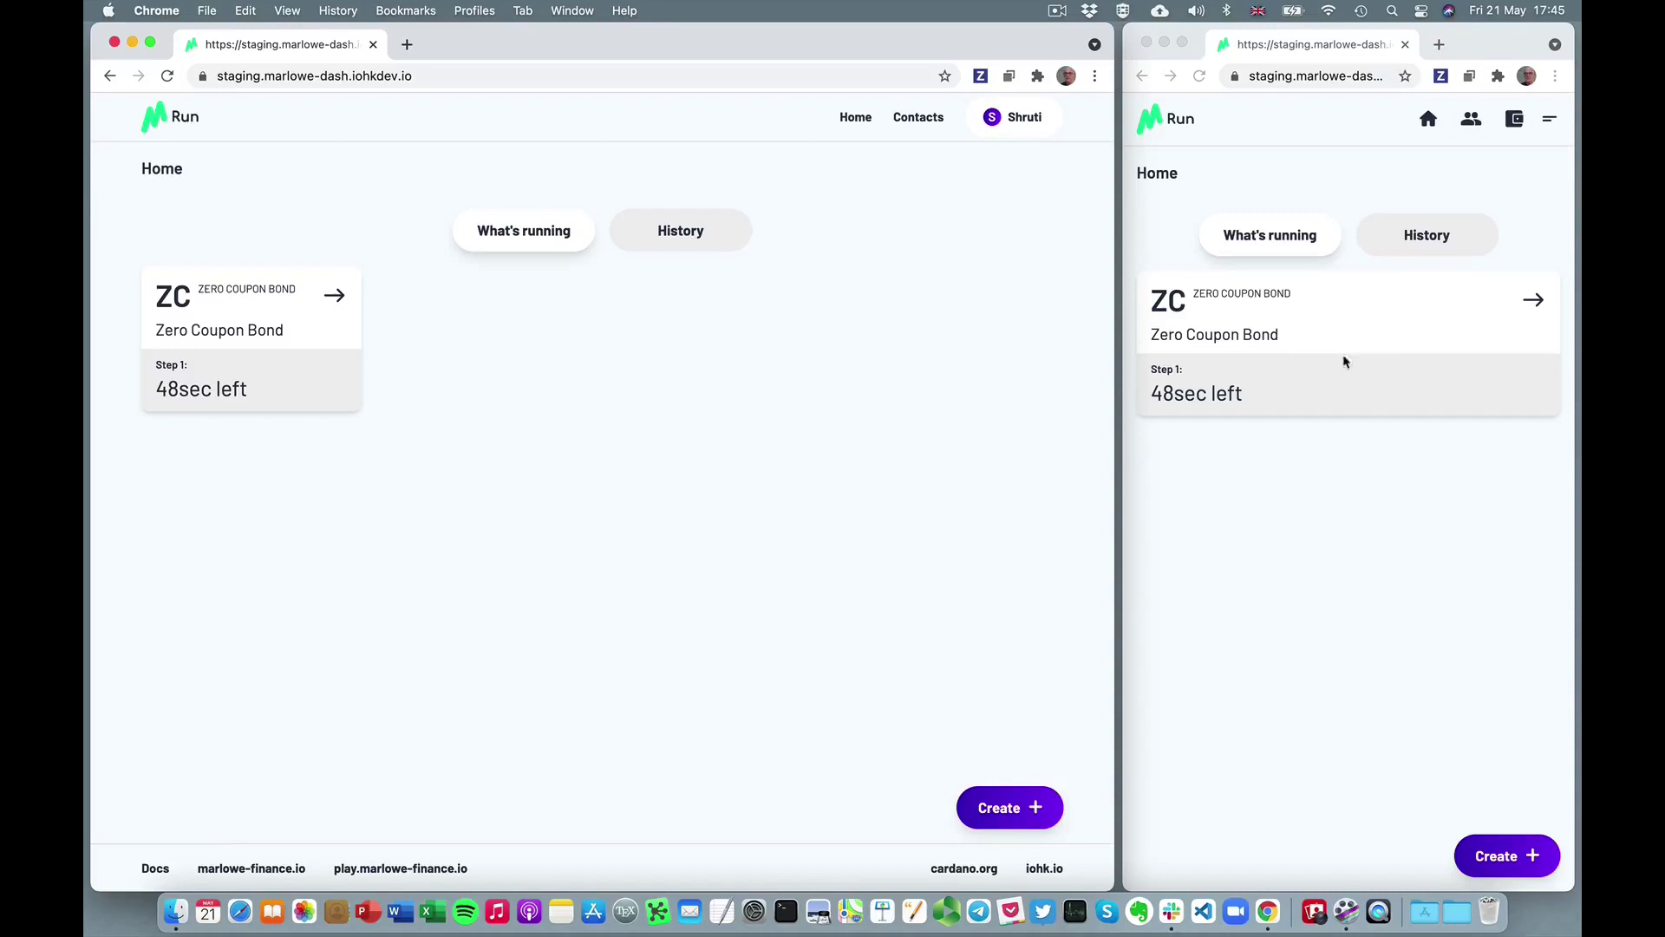
# Open the running Zero Coupon Bond contract in the issuer's window and in the investor's window
pyautogui.click(1537, 300)
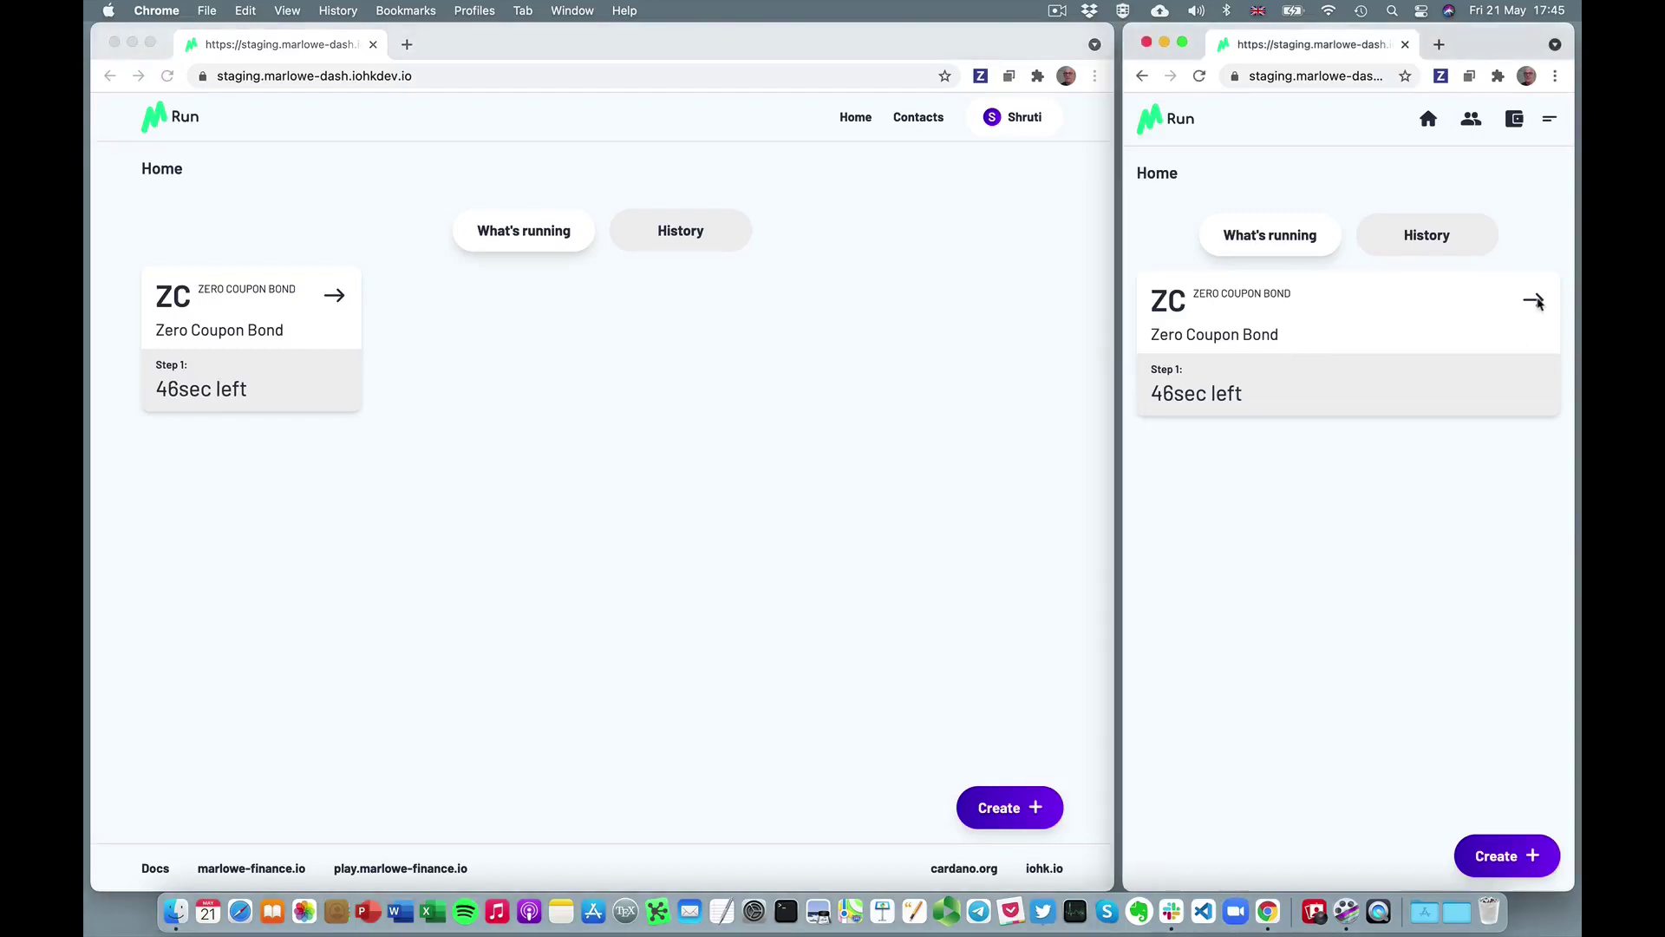
pyautogui.click(1538, 301)
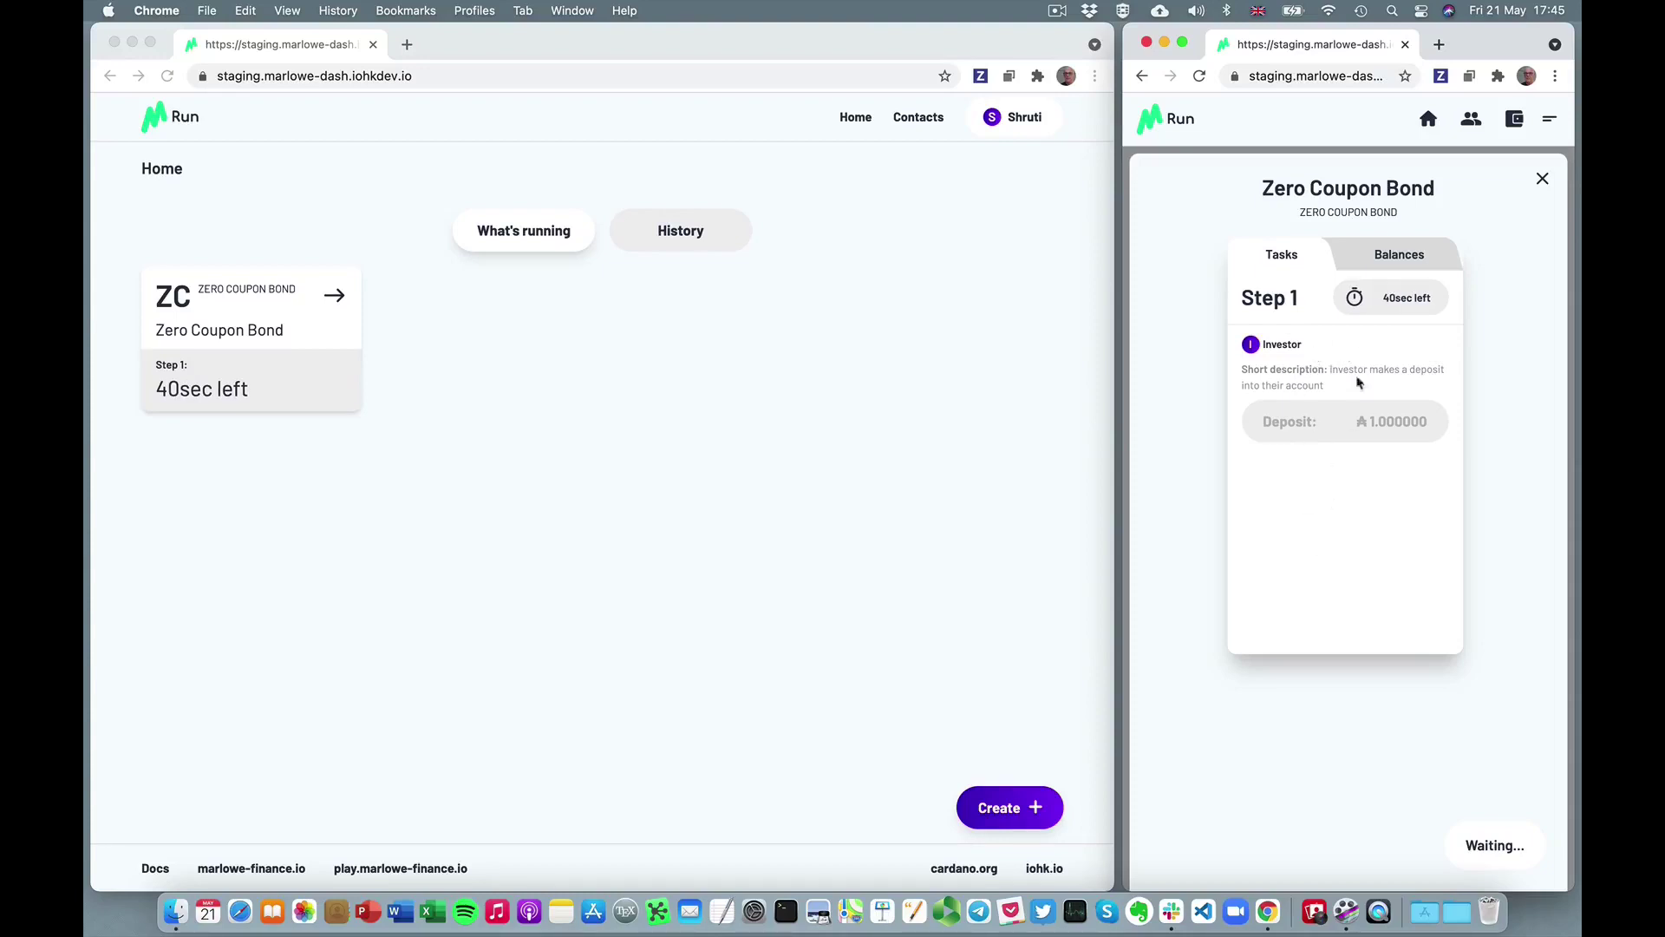
pyautogui.click(334, 296)
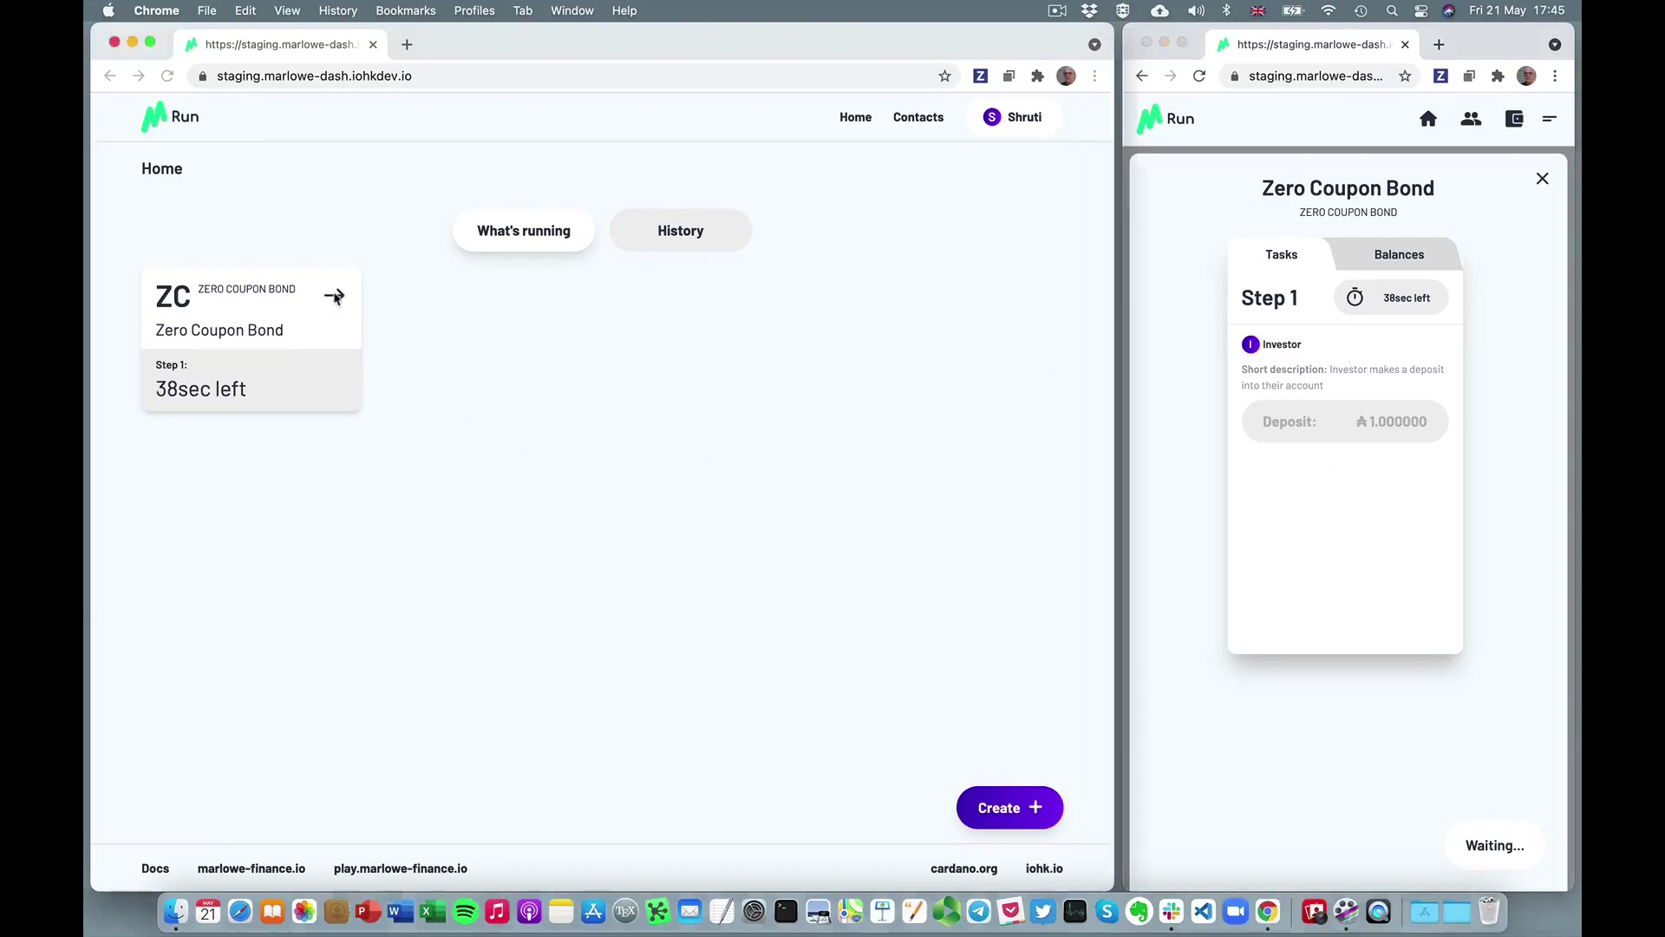
pyautogui.click(334, 296)
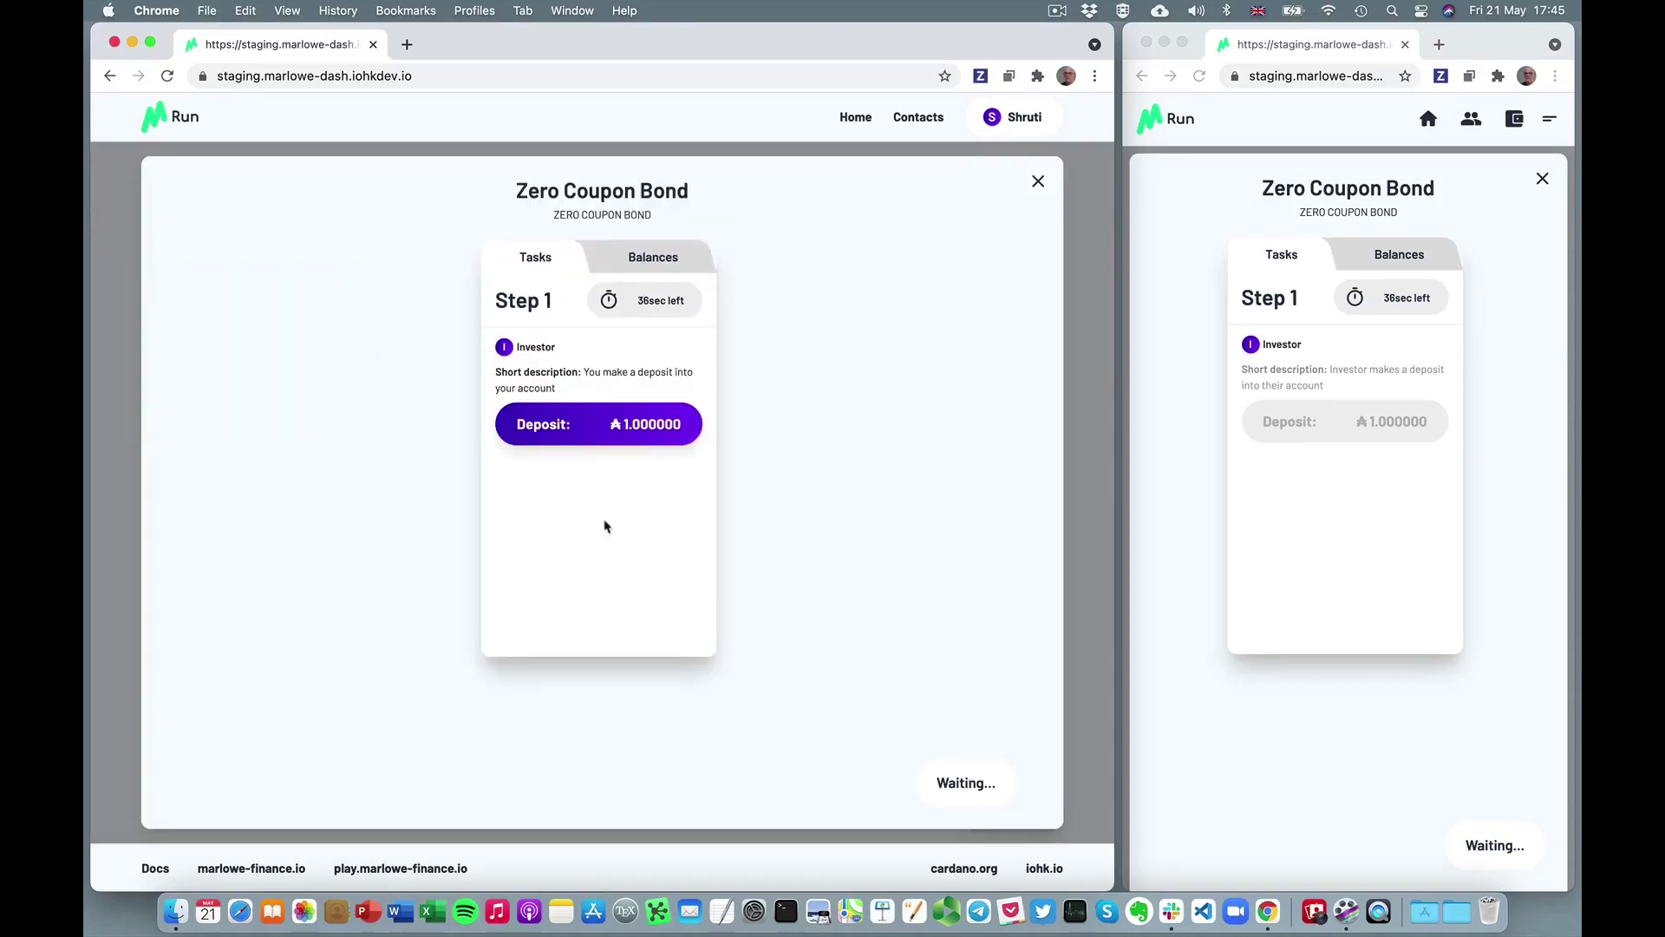
# Make and confirm the investor's Step 1 deposit of ₳1.000000 and the issuer's Step 2 deposit of ₳1.100000
pyautogui.click(618, 426)
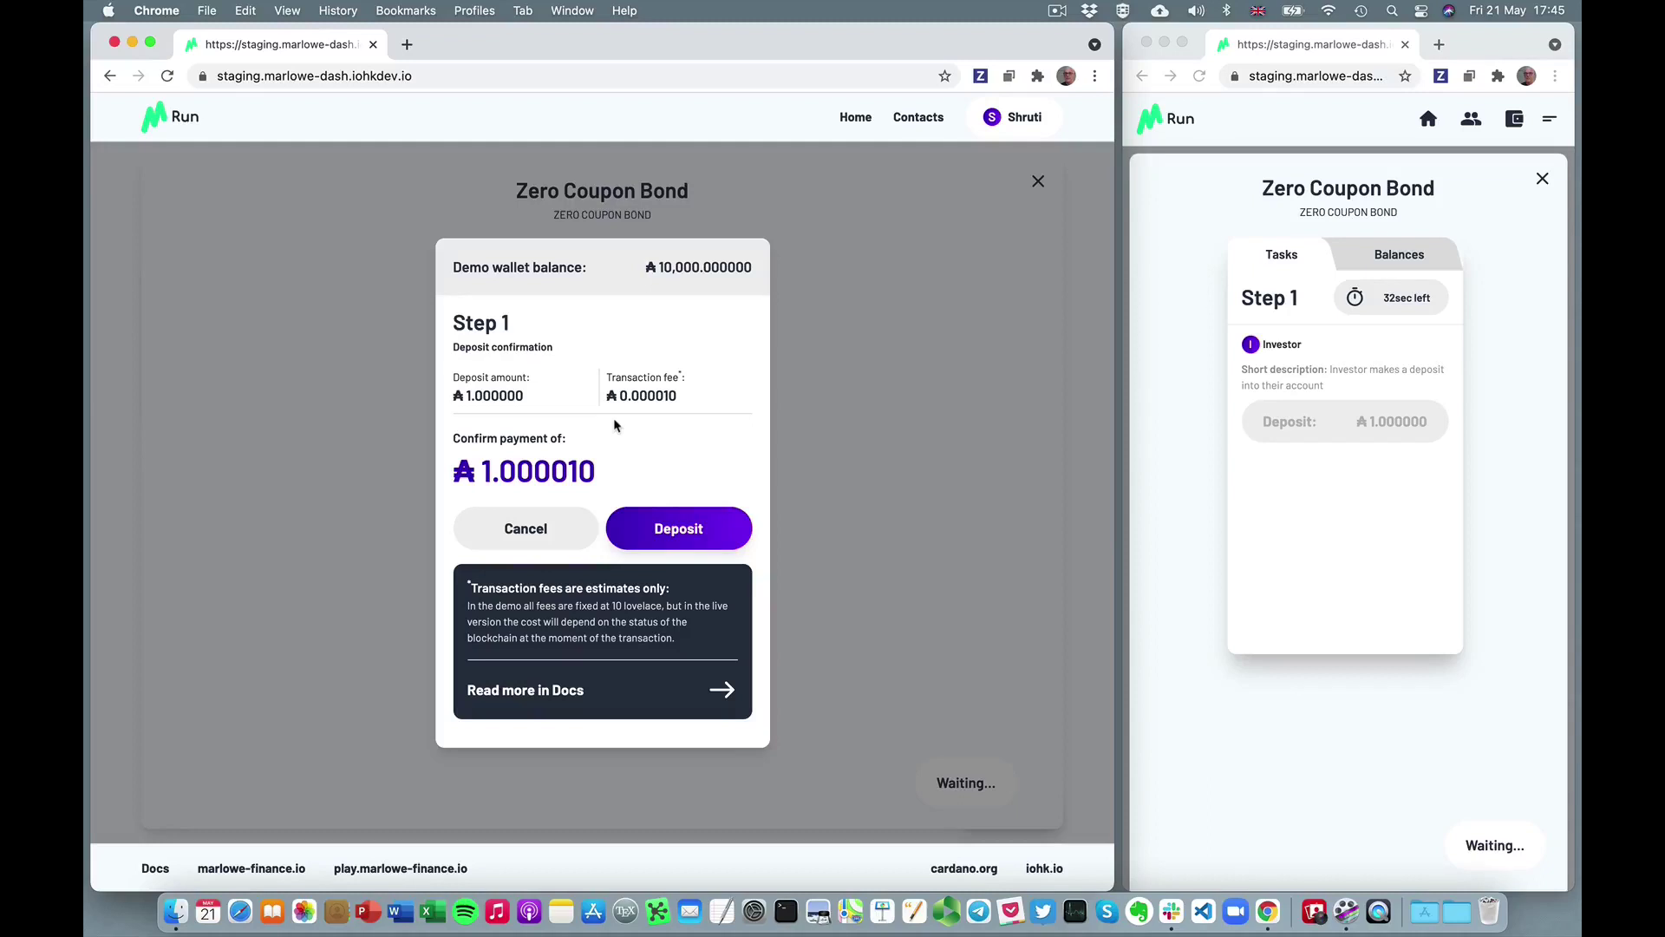
pyautogui.click(679, 530)
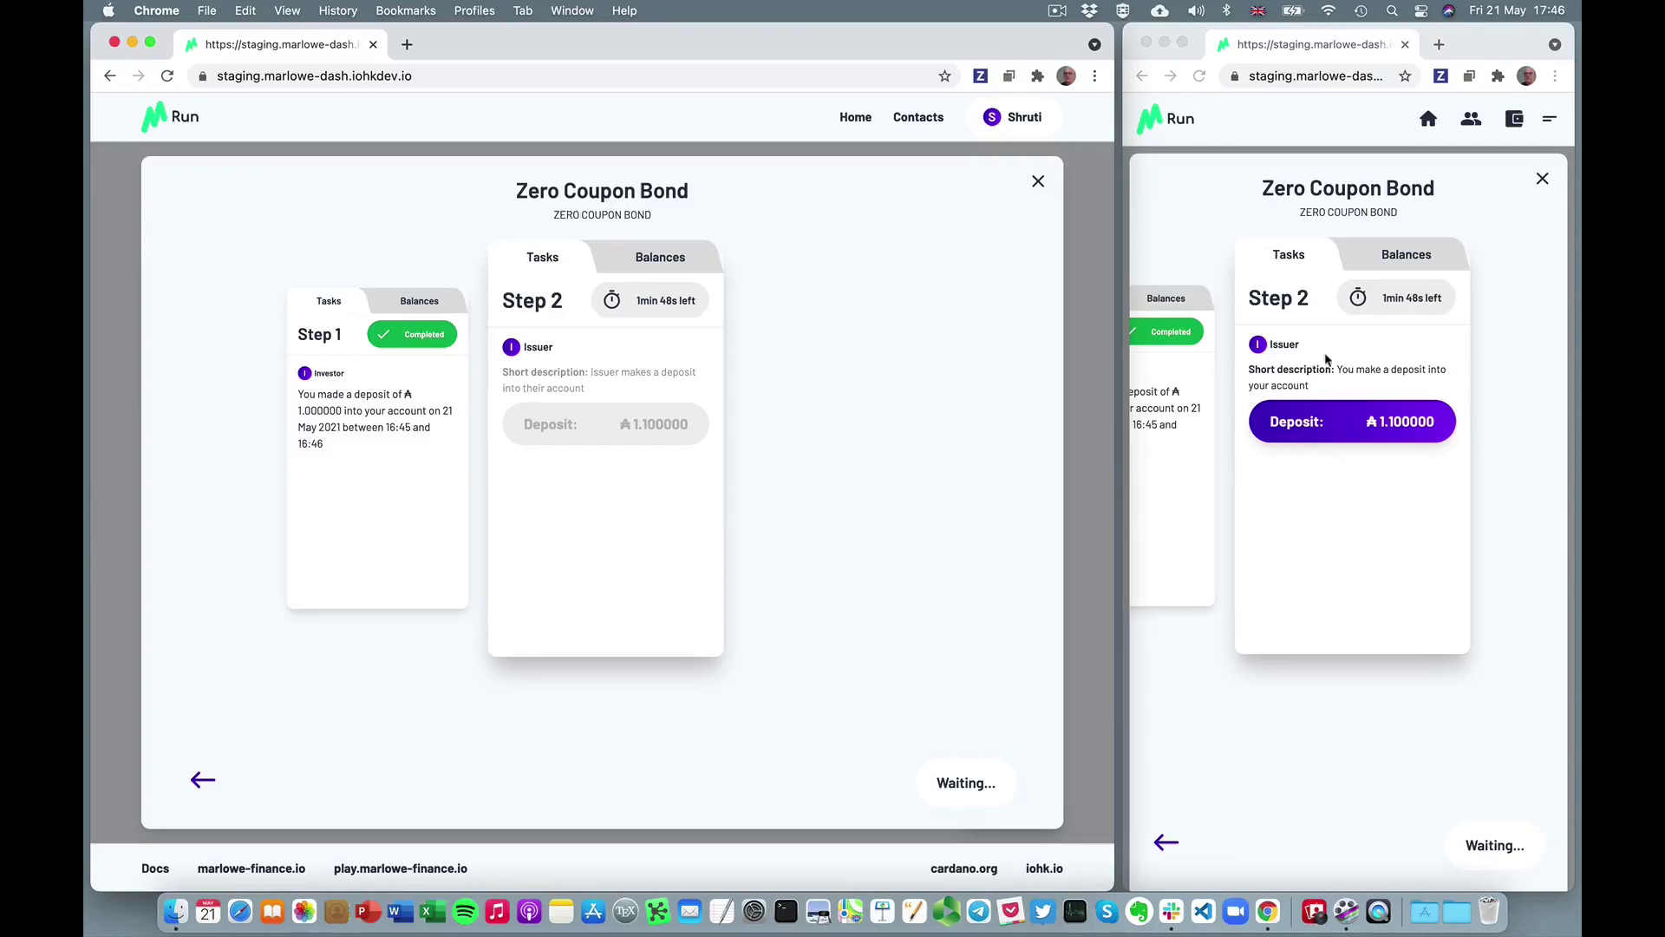
pyautogui.click(1379, 430)
pyautogui.click(1380, 429)
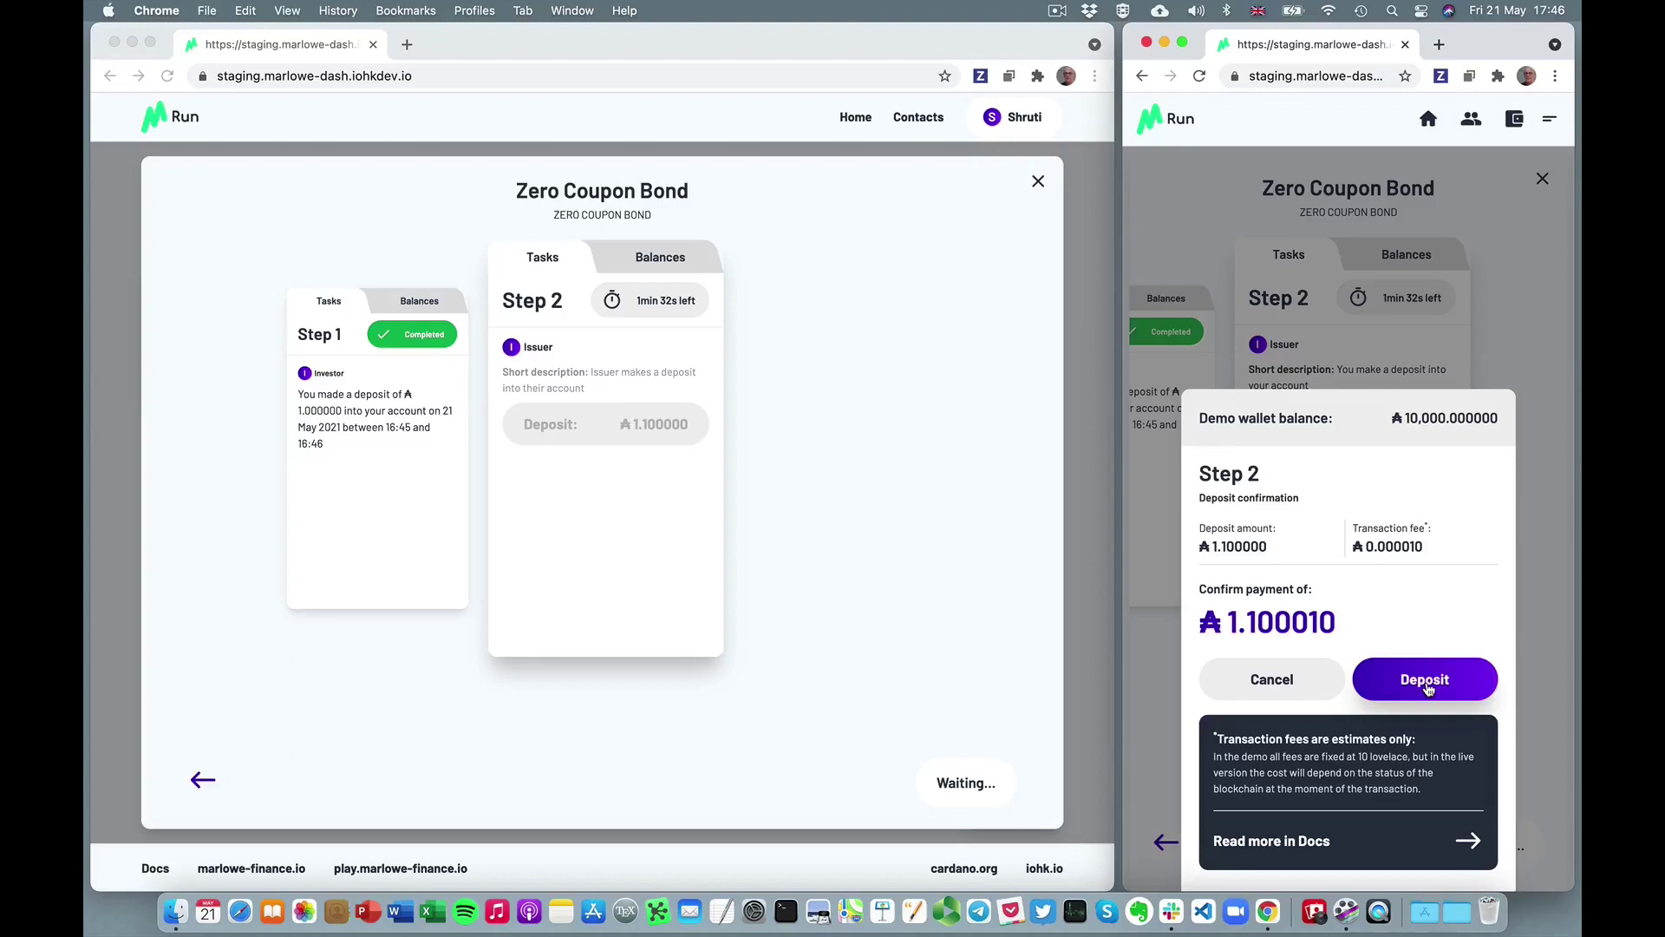
pyautogui.click(1429, 686)
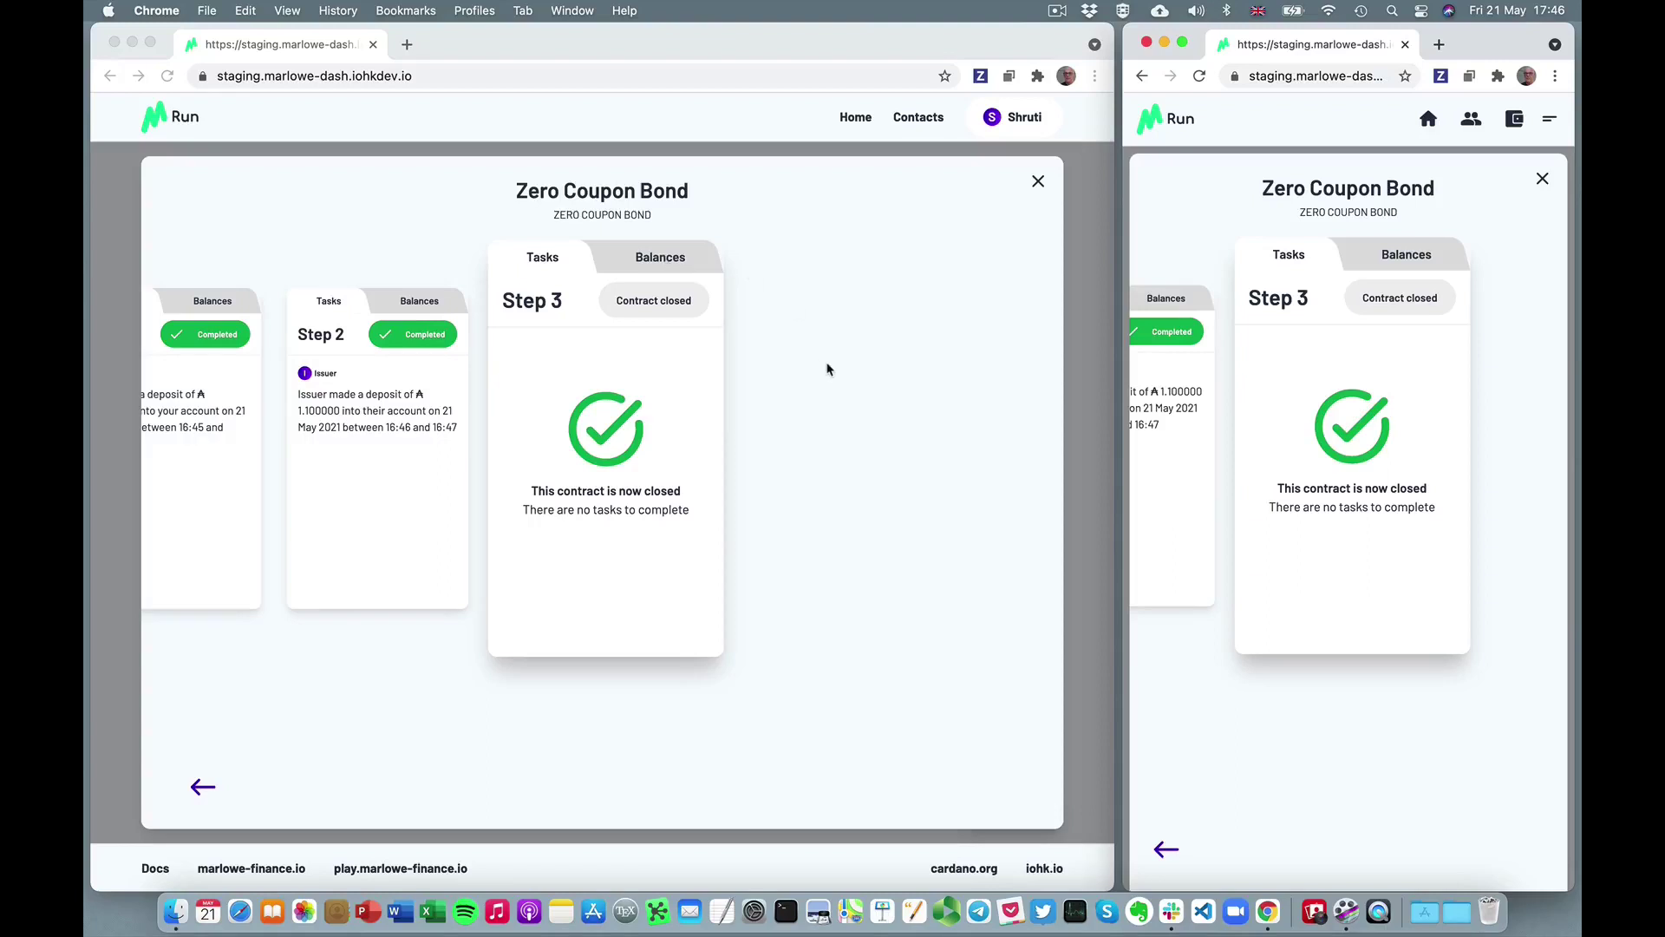
# Close the contract details in the investor's window and show the history of finished contracts
pyautogui.click(1038, 184)
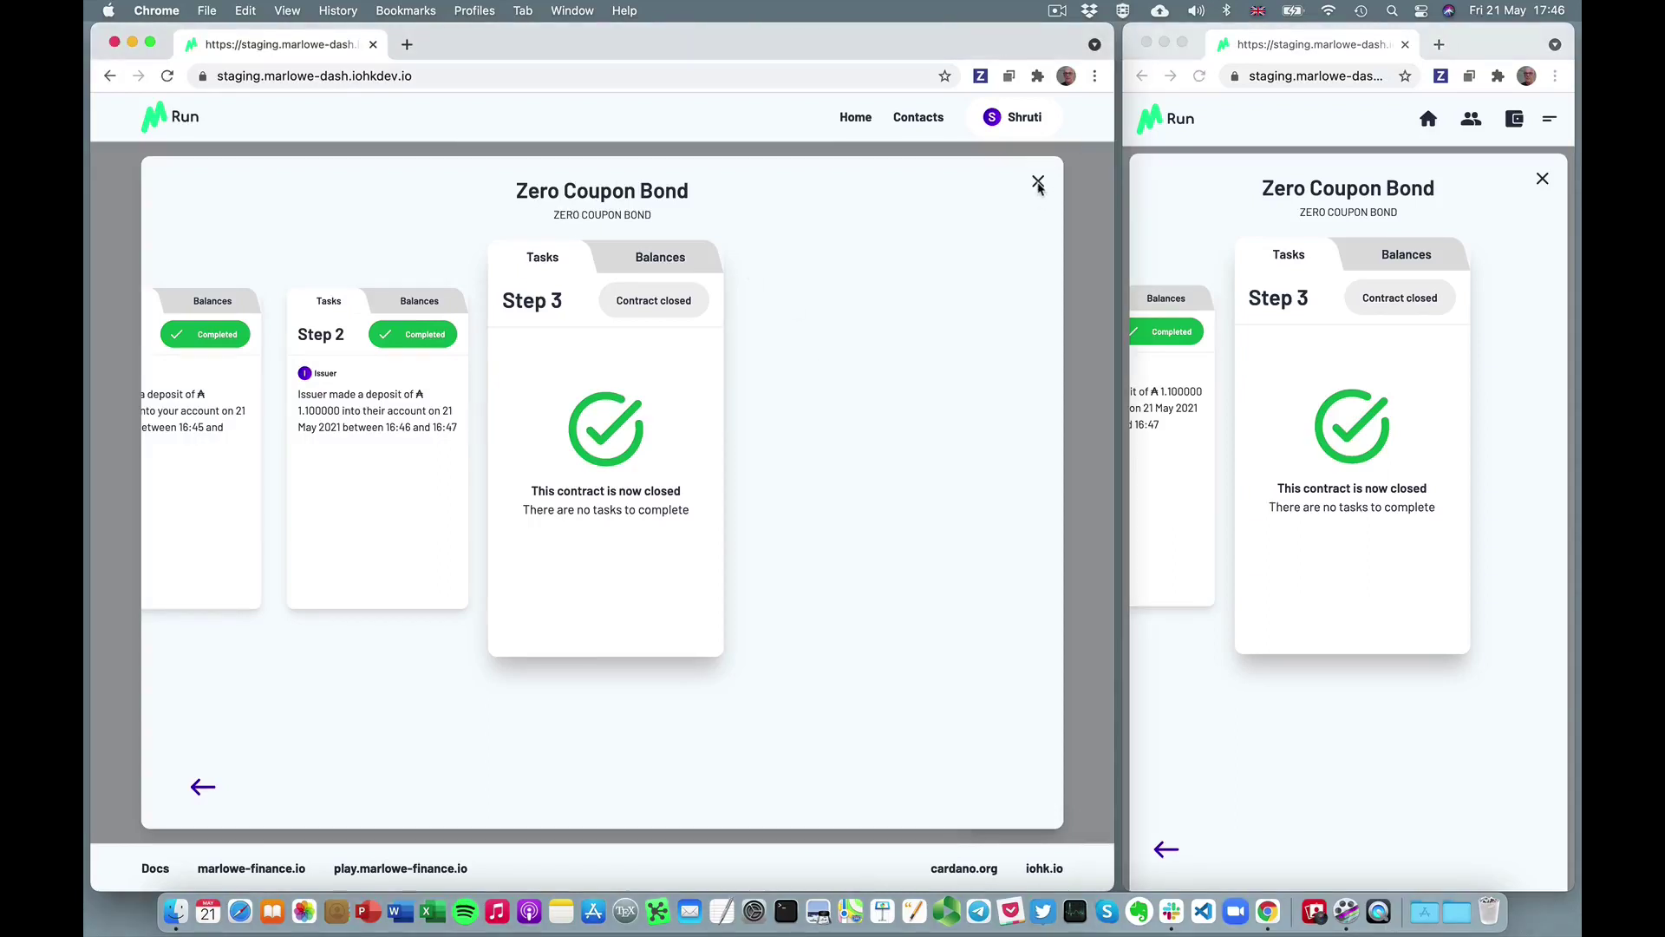
pyautogui.click(1038, 184)
pyautogui.click(686, 242)
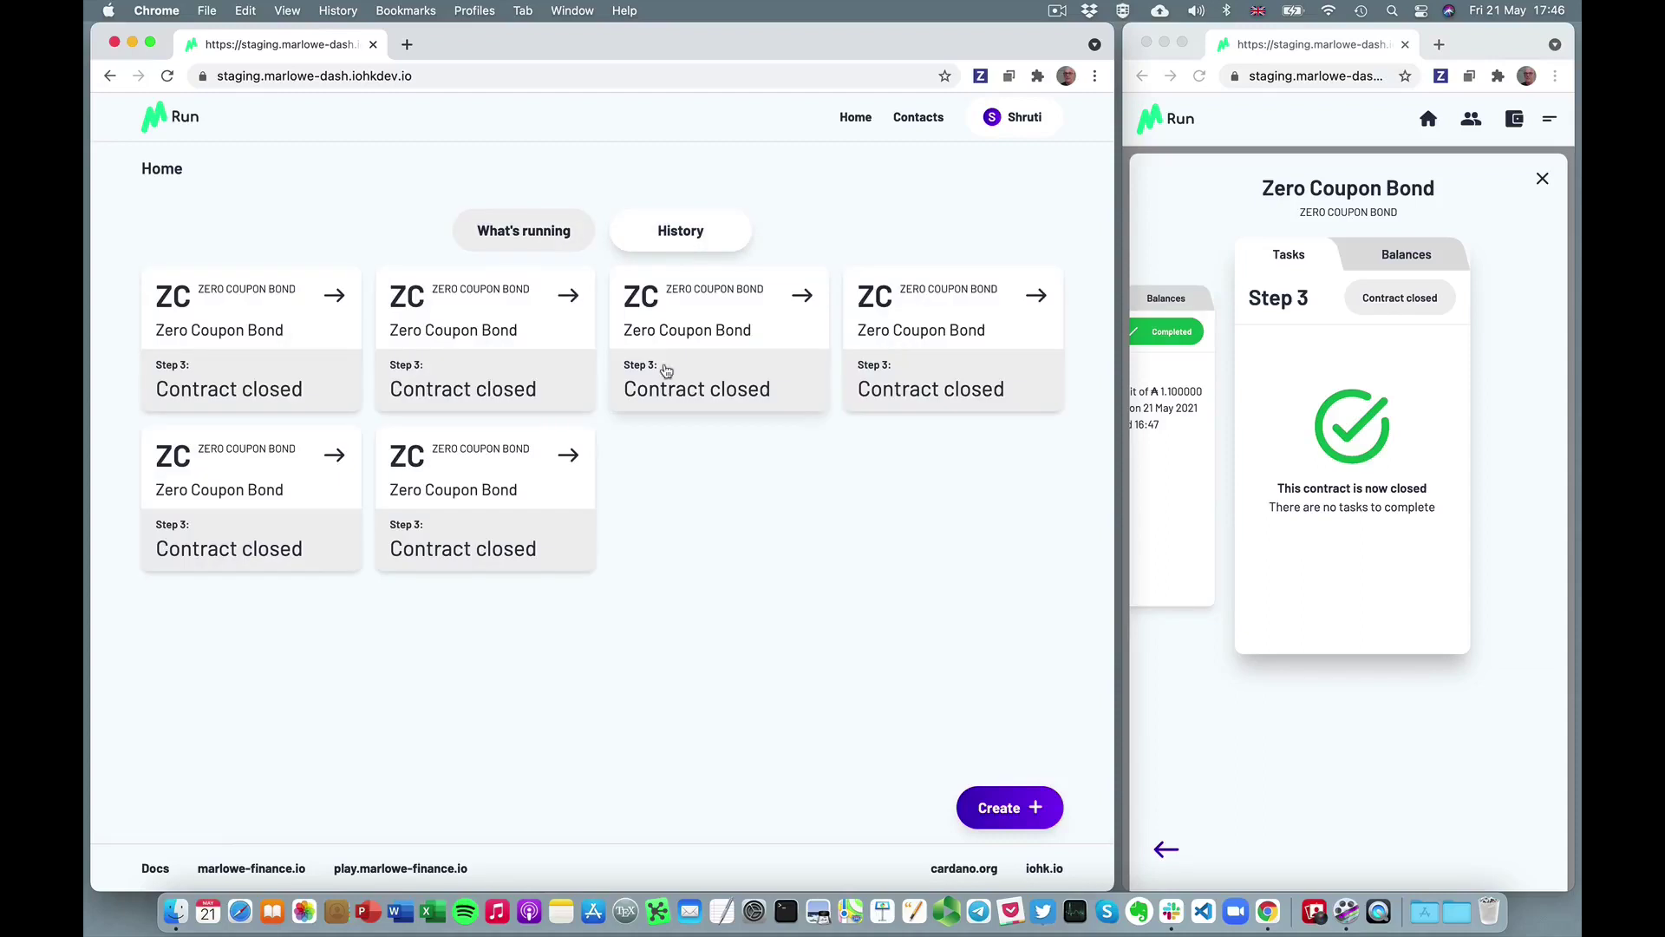